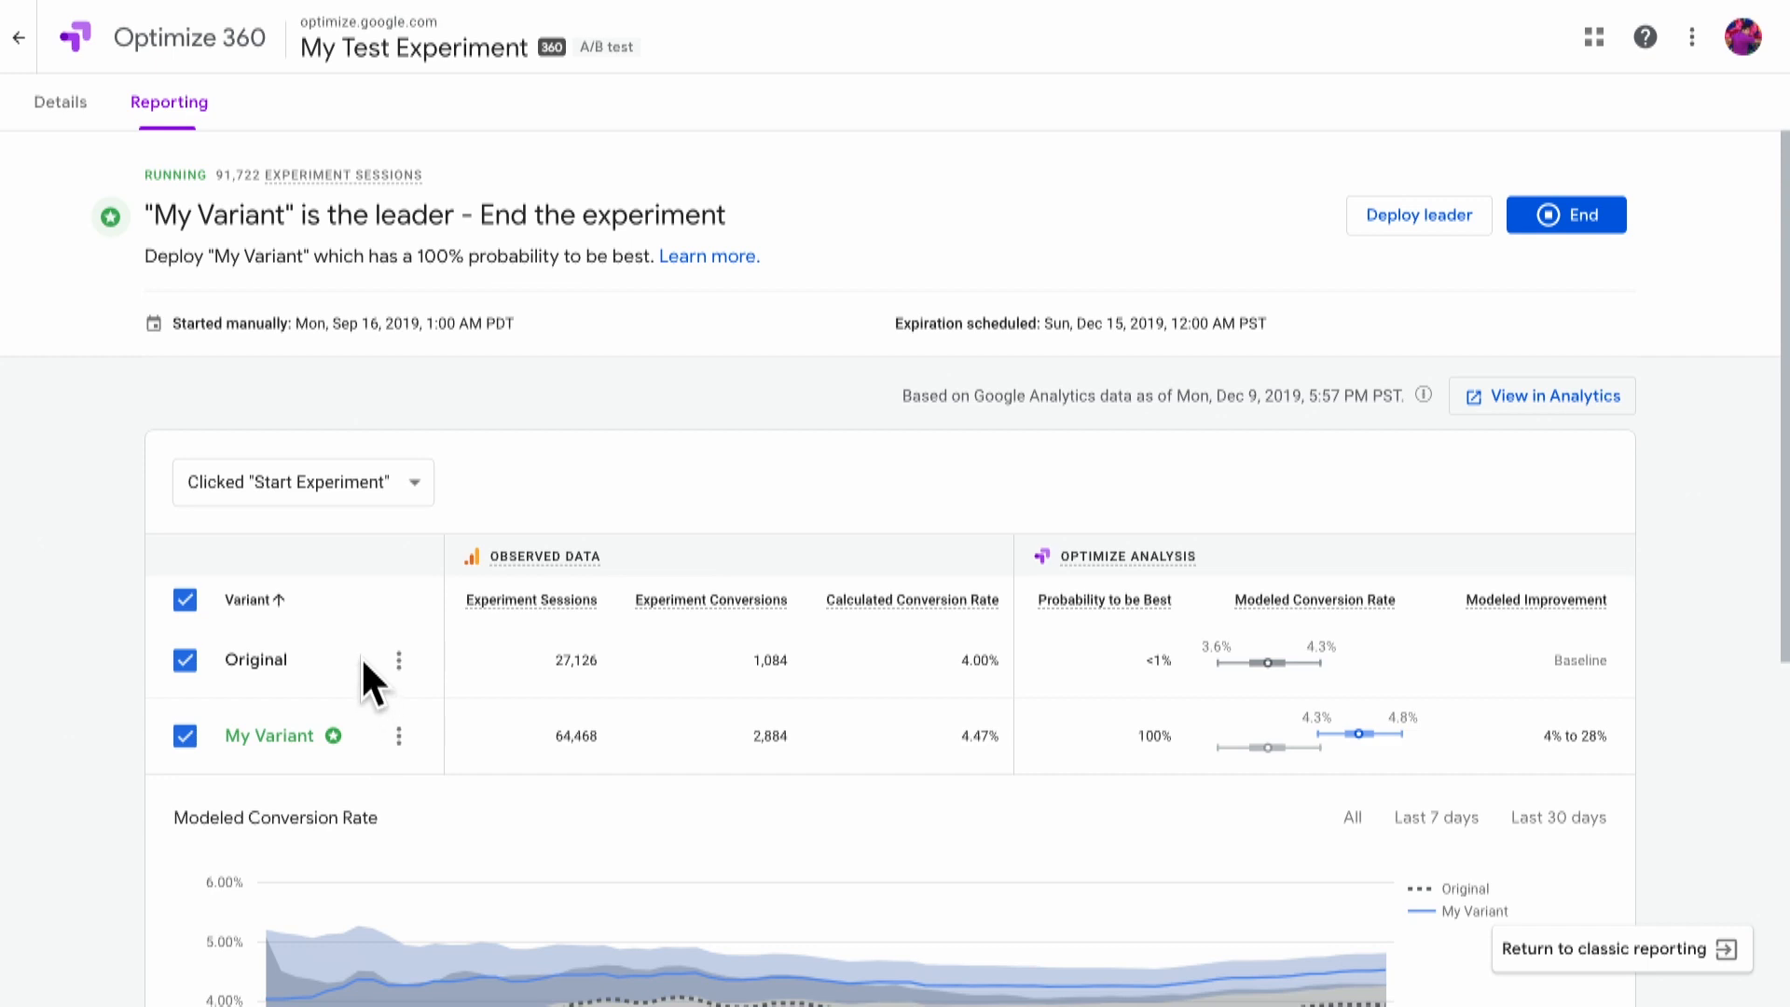
- Look at the actions available for the "My Variant" row in the experiment report
click(399, 736)
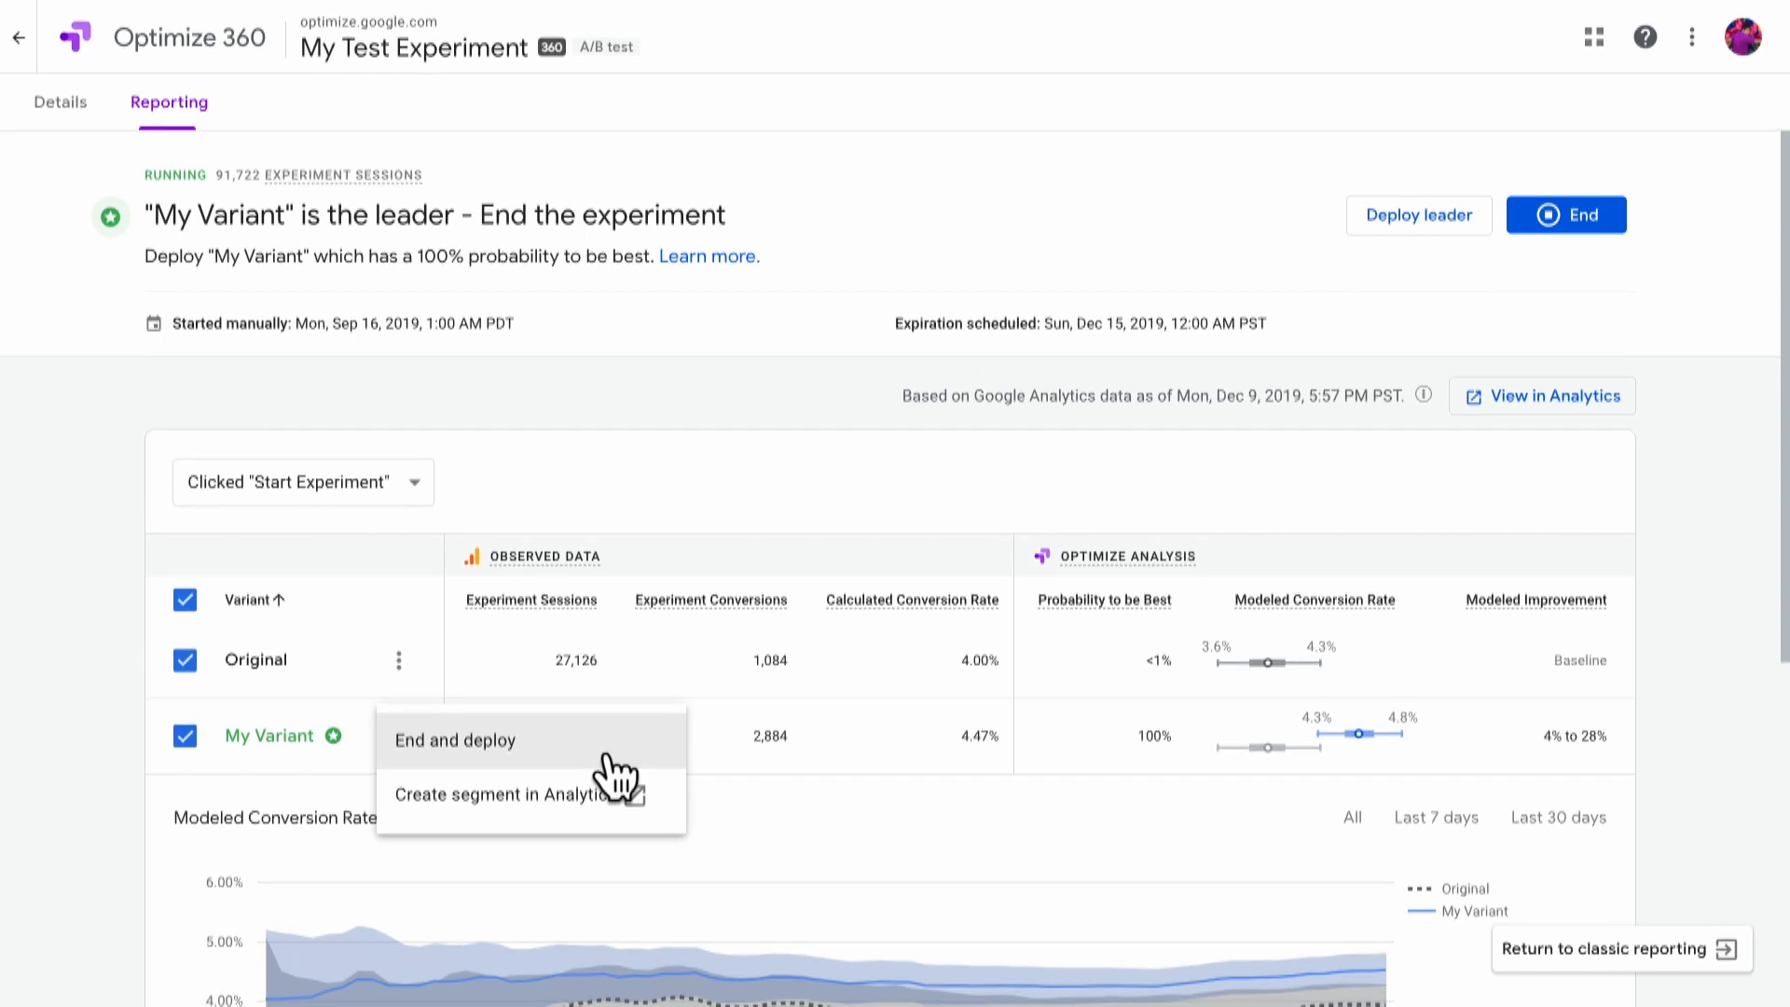
click(675, 466)
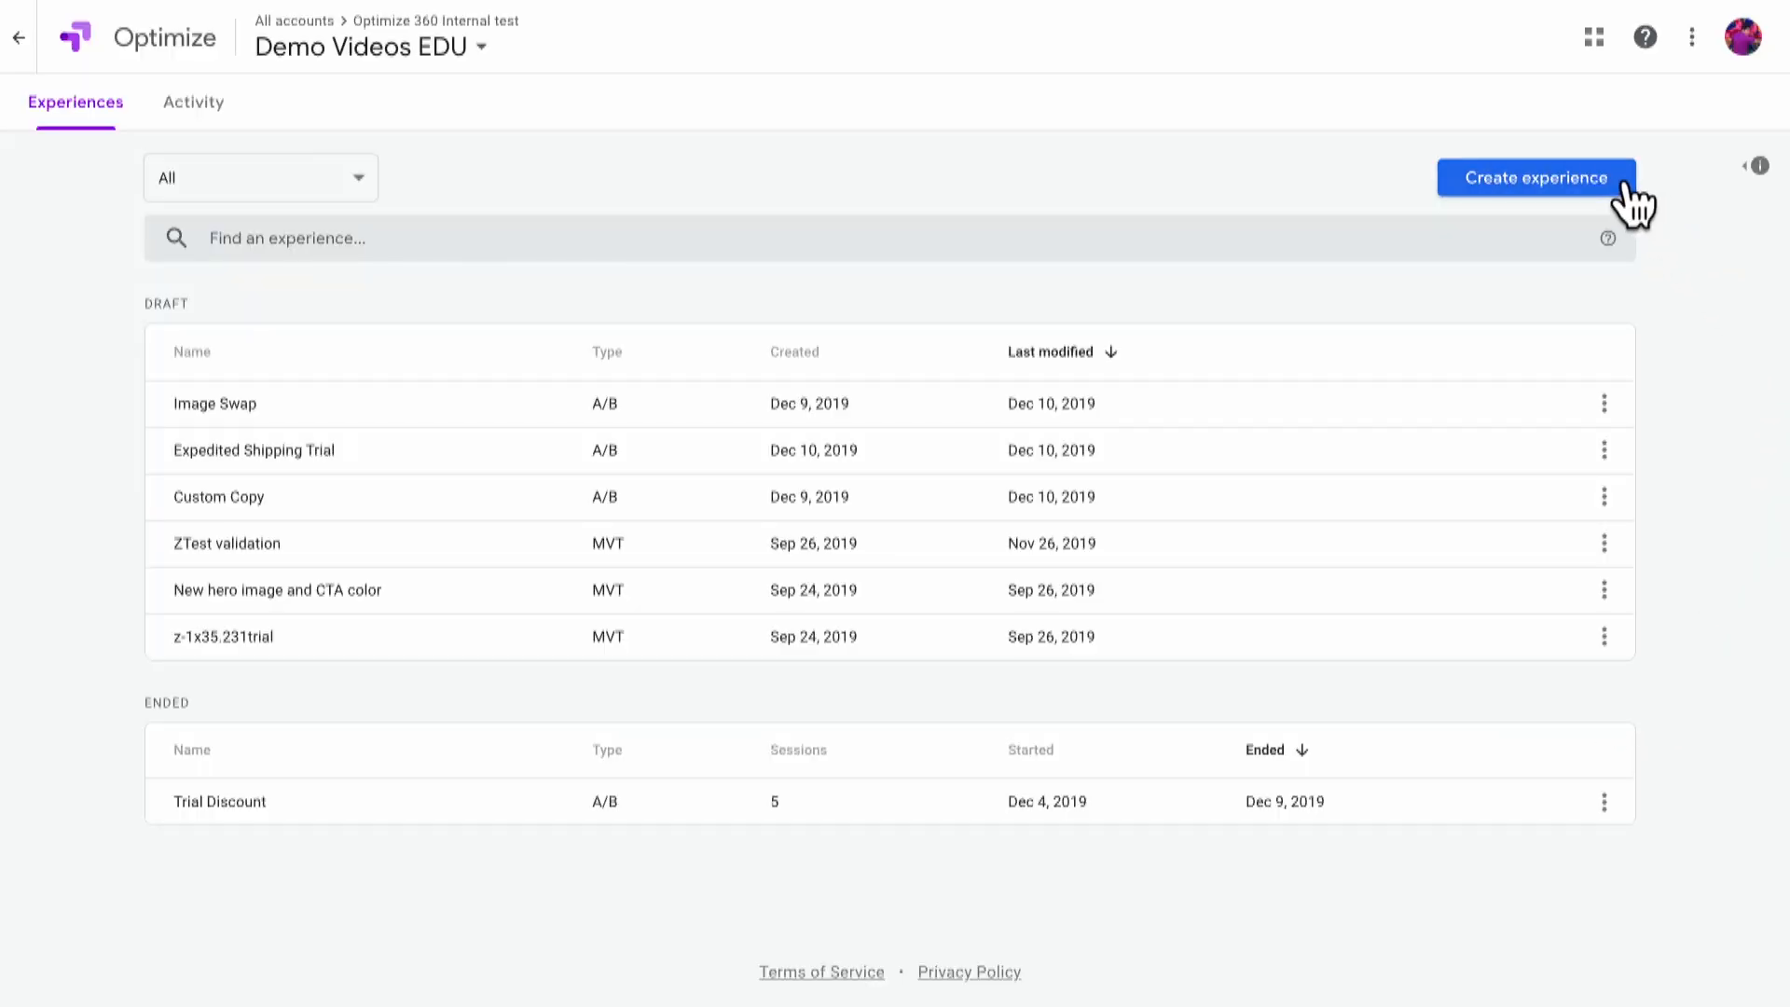
- Create a personalization experience named "Supporting Lotus Campaign" for the flower shop home page, keeping the prefilled editor page URL
click(1536, 178)
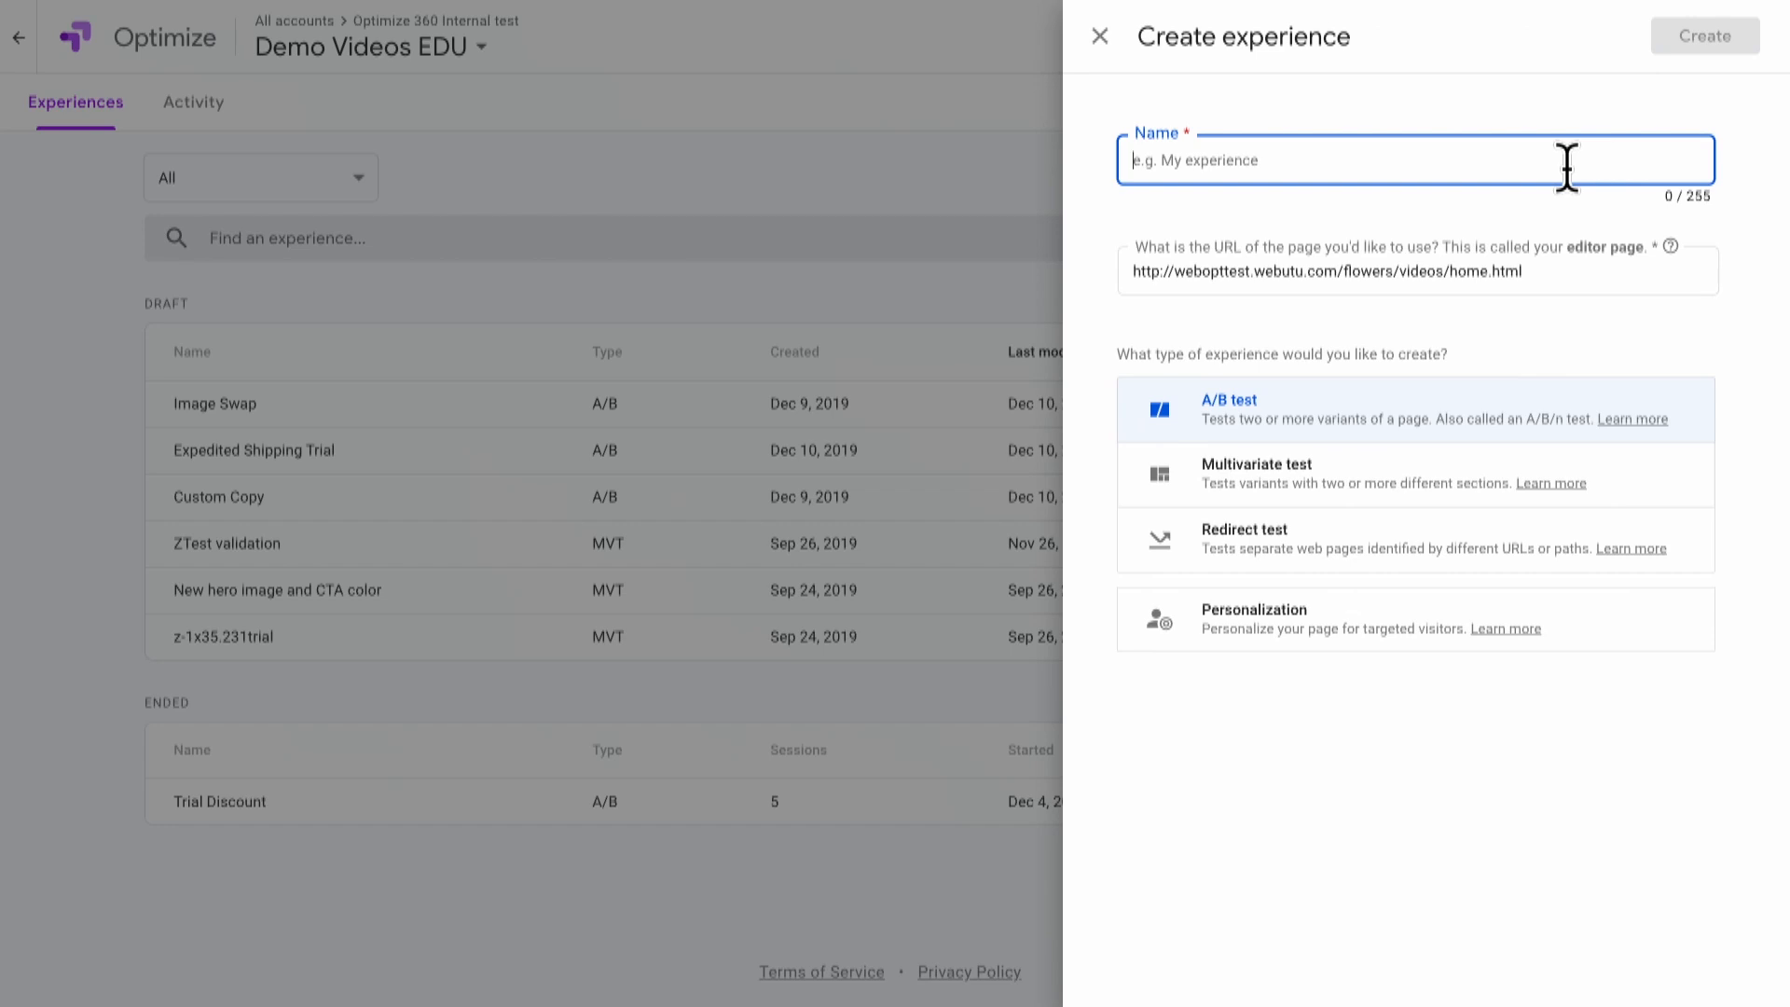
text(Supporting)
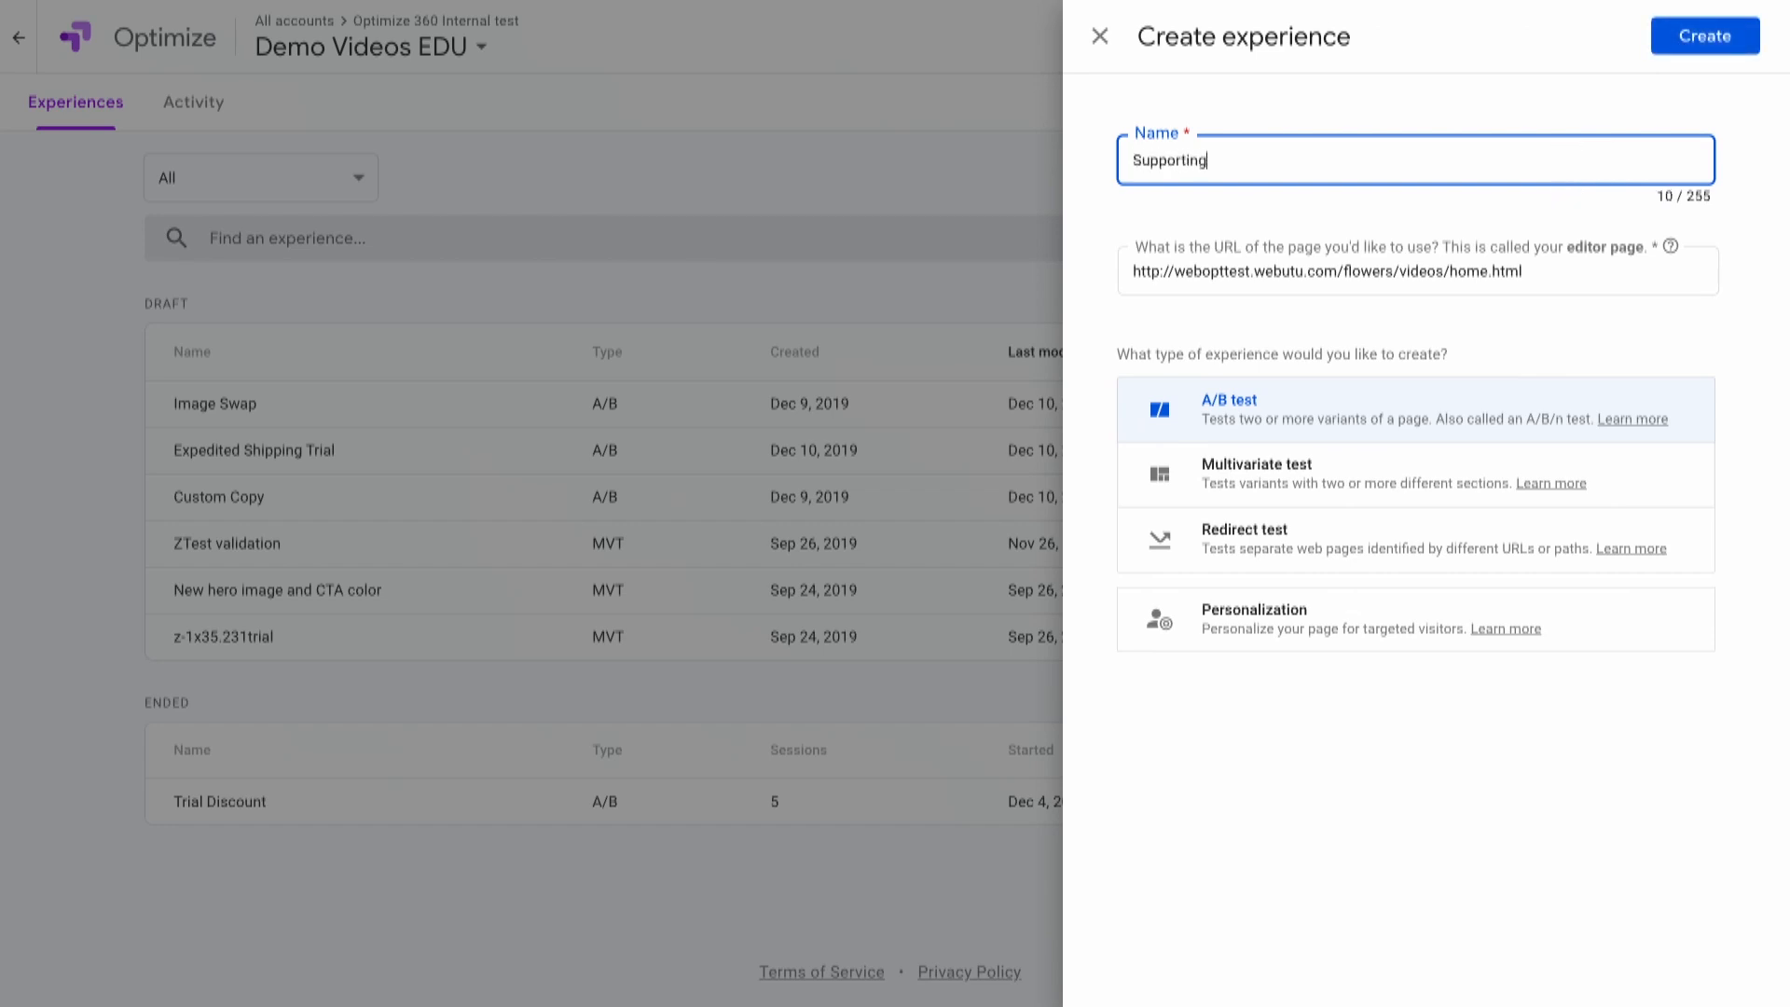
text( Lotus Campaign)
click(1607, 272)
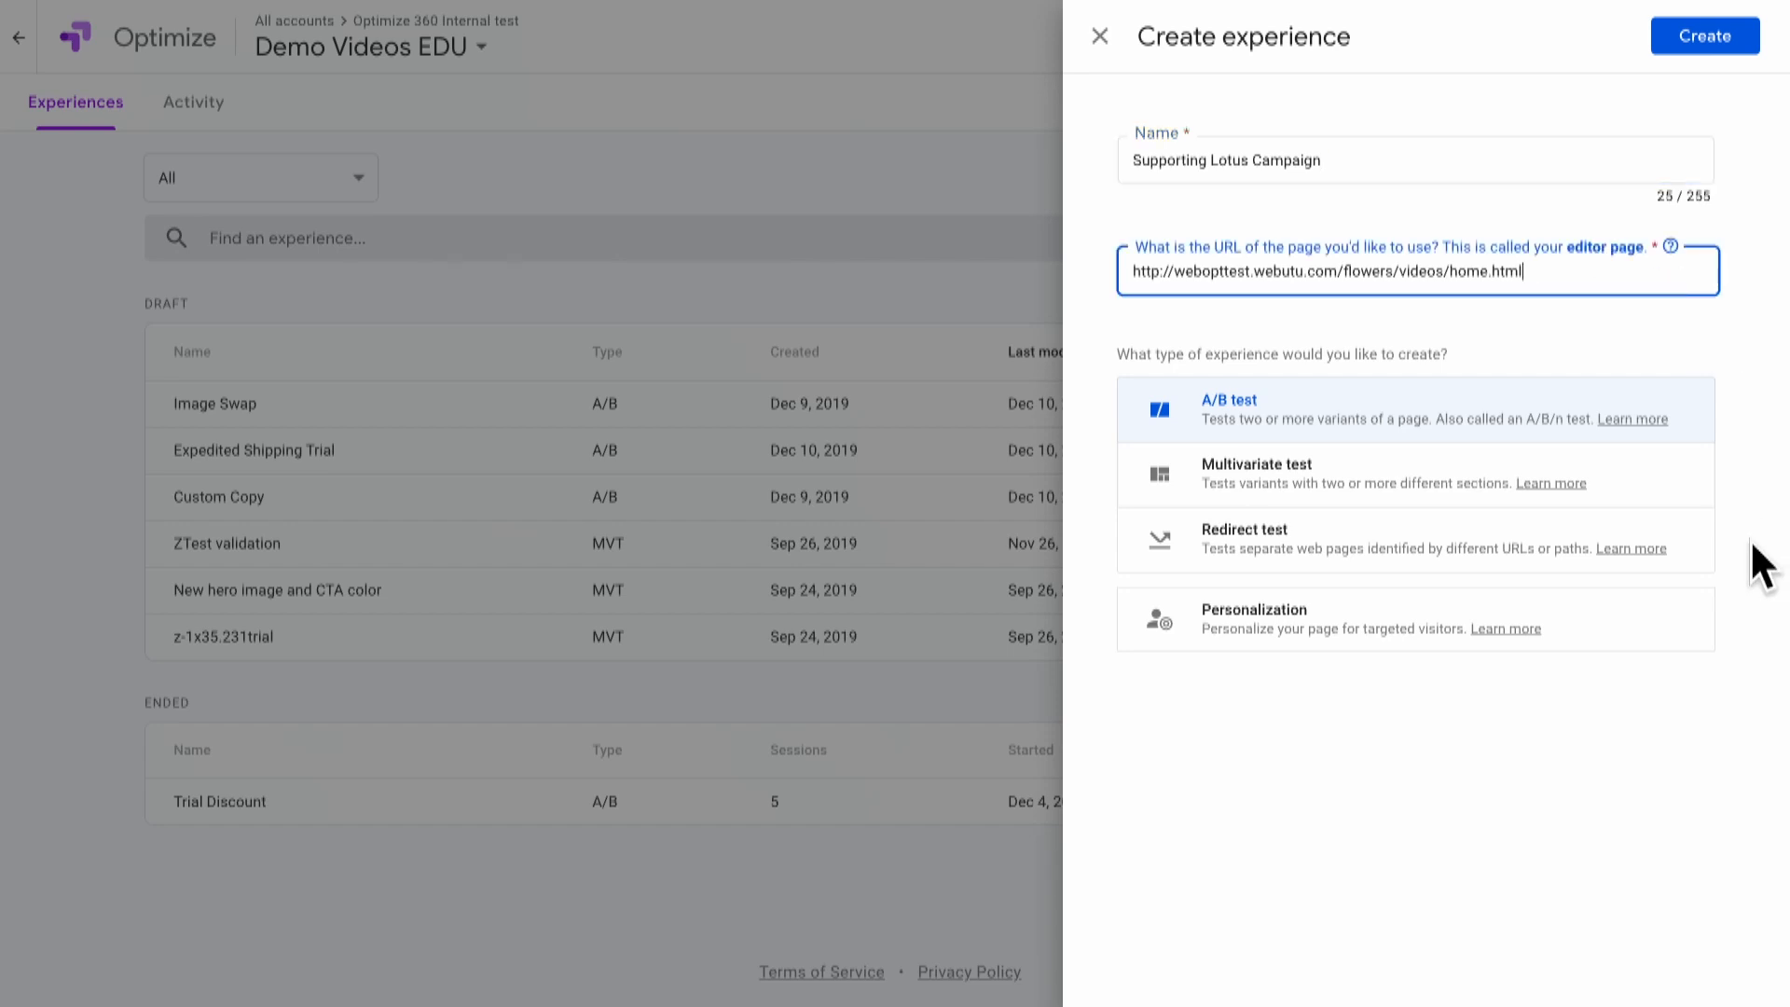
click(1627, 650)
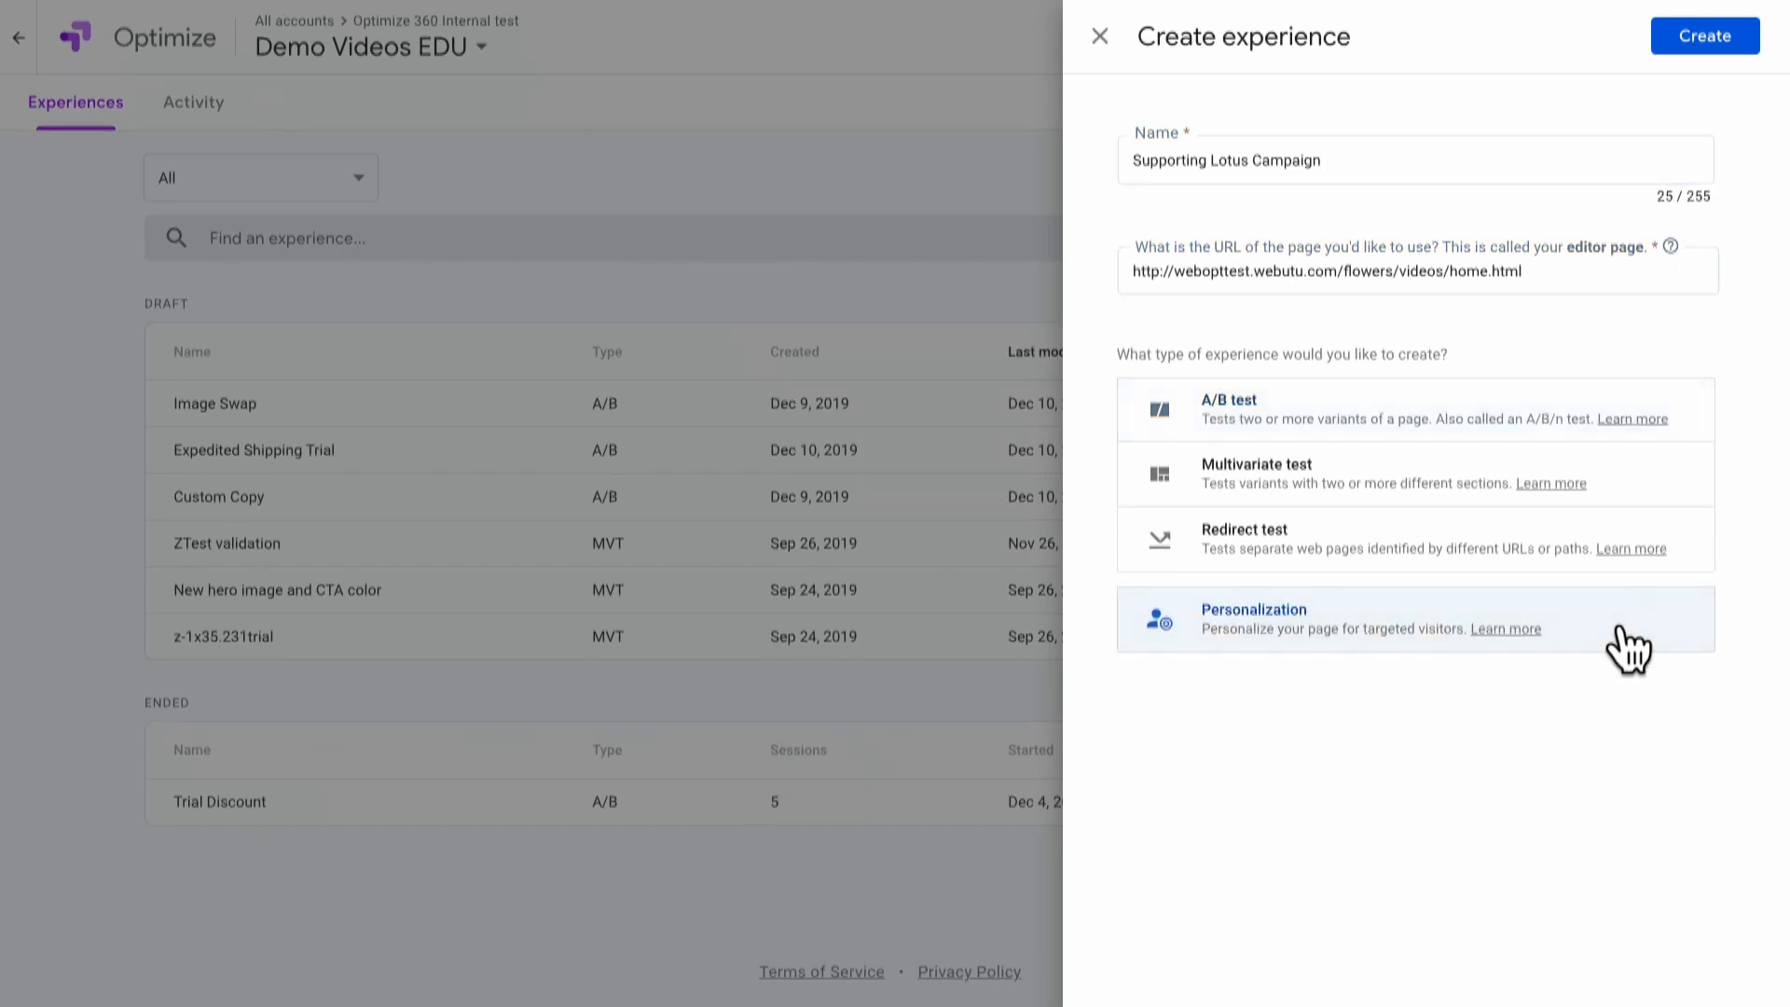
click(1748, 49)
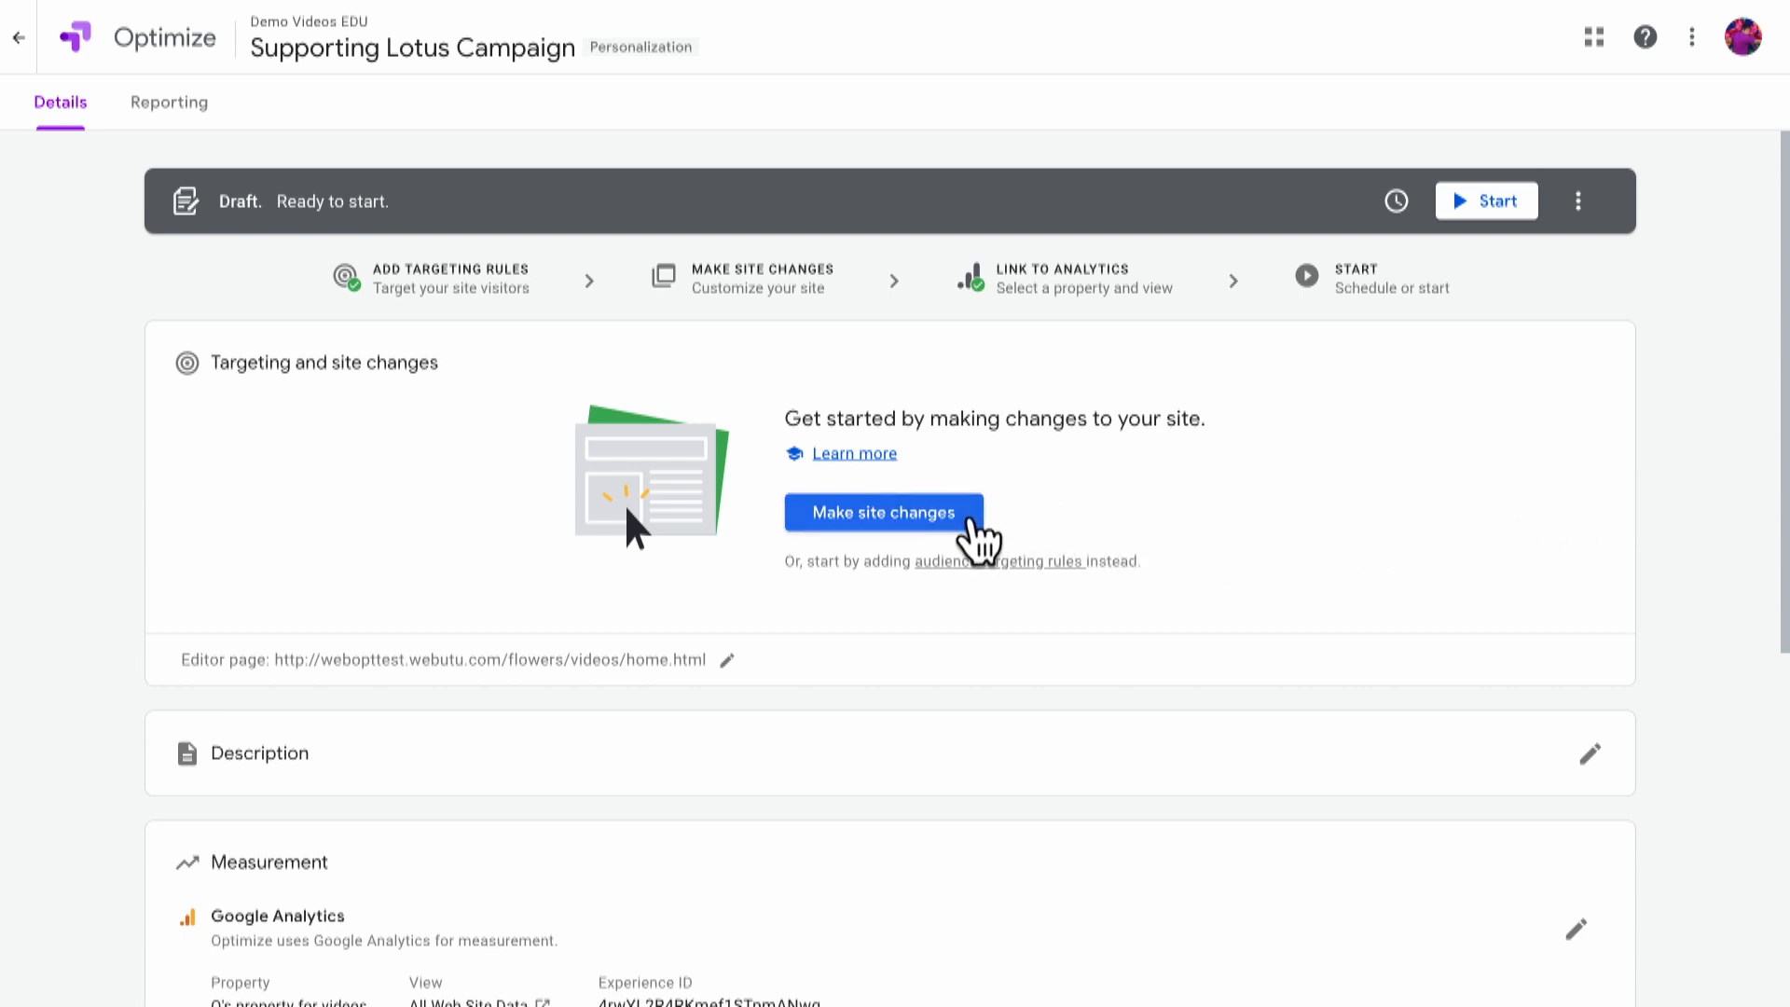
- Start making site changes and replace the main banner image's source with the lotus-bouquet-11.jpg image URL
click(969, 519)
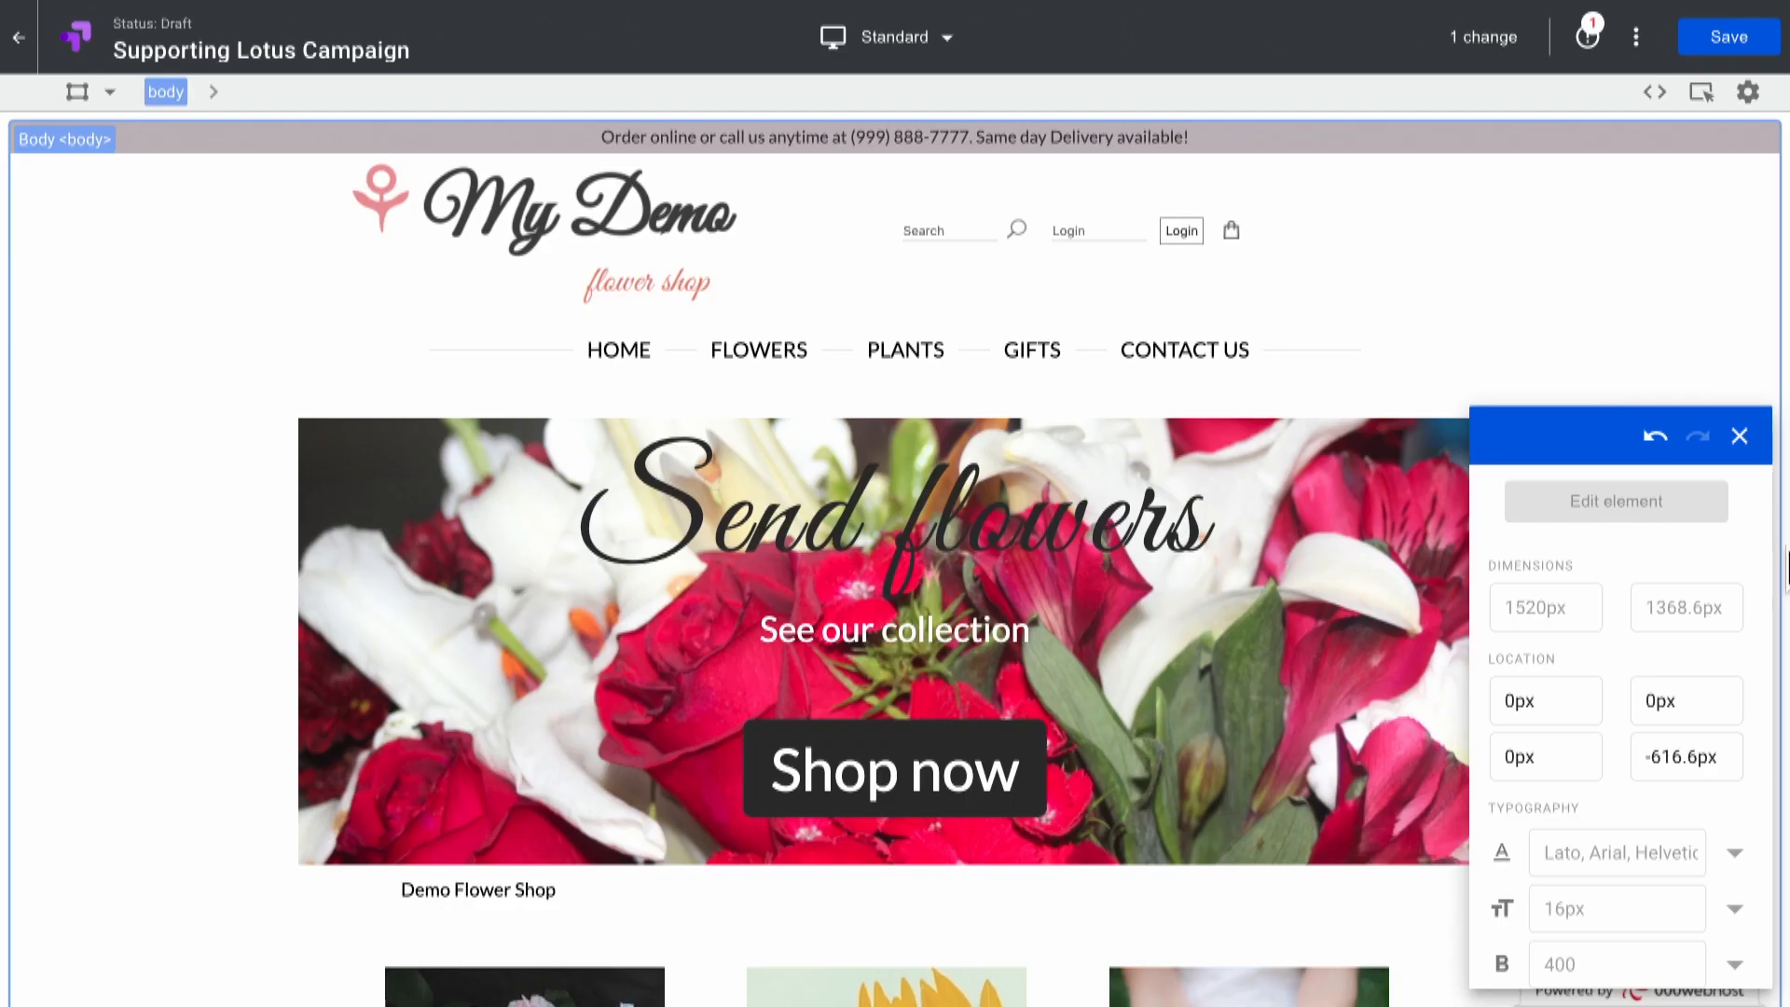
click(1412, 852)
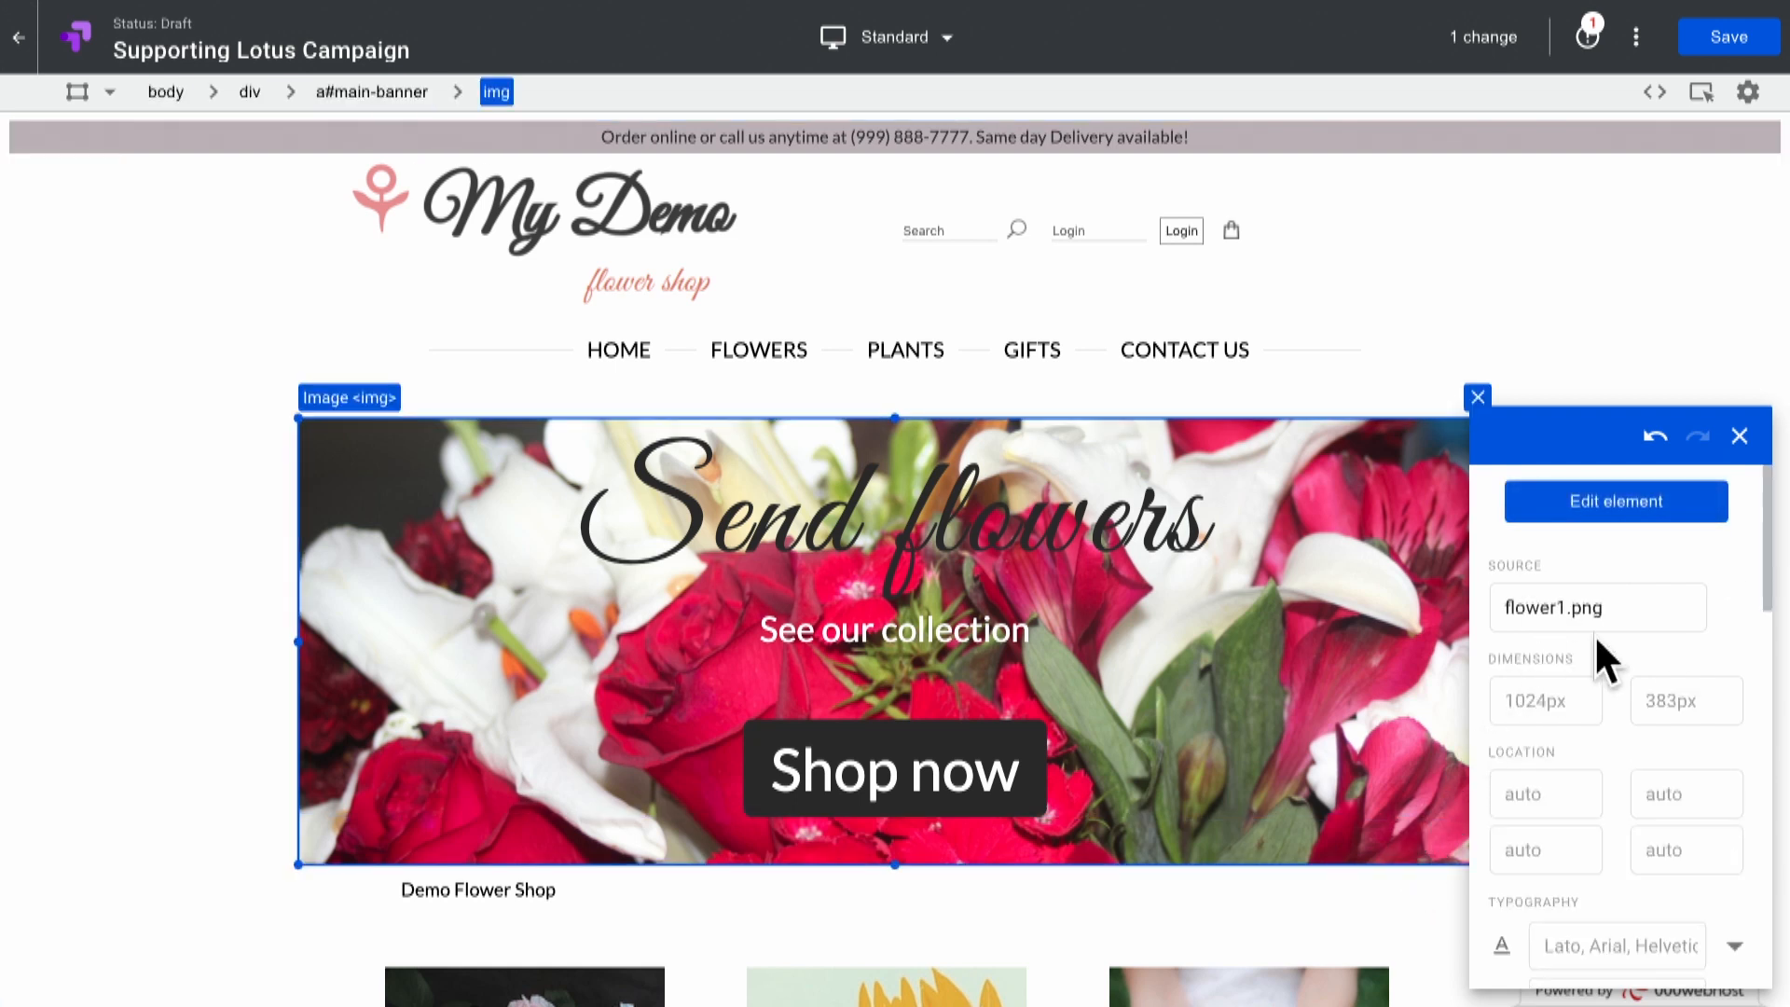
click(1641, 611)
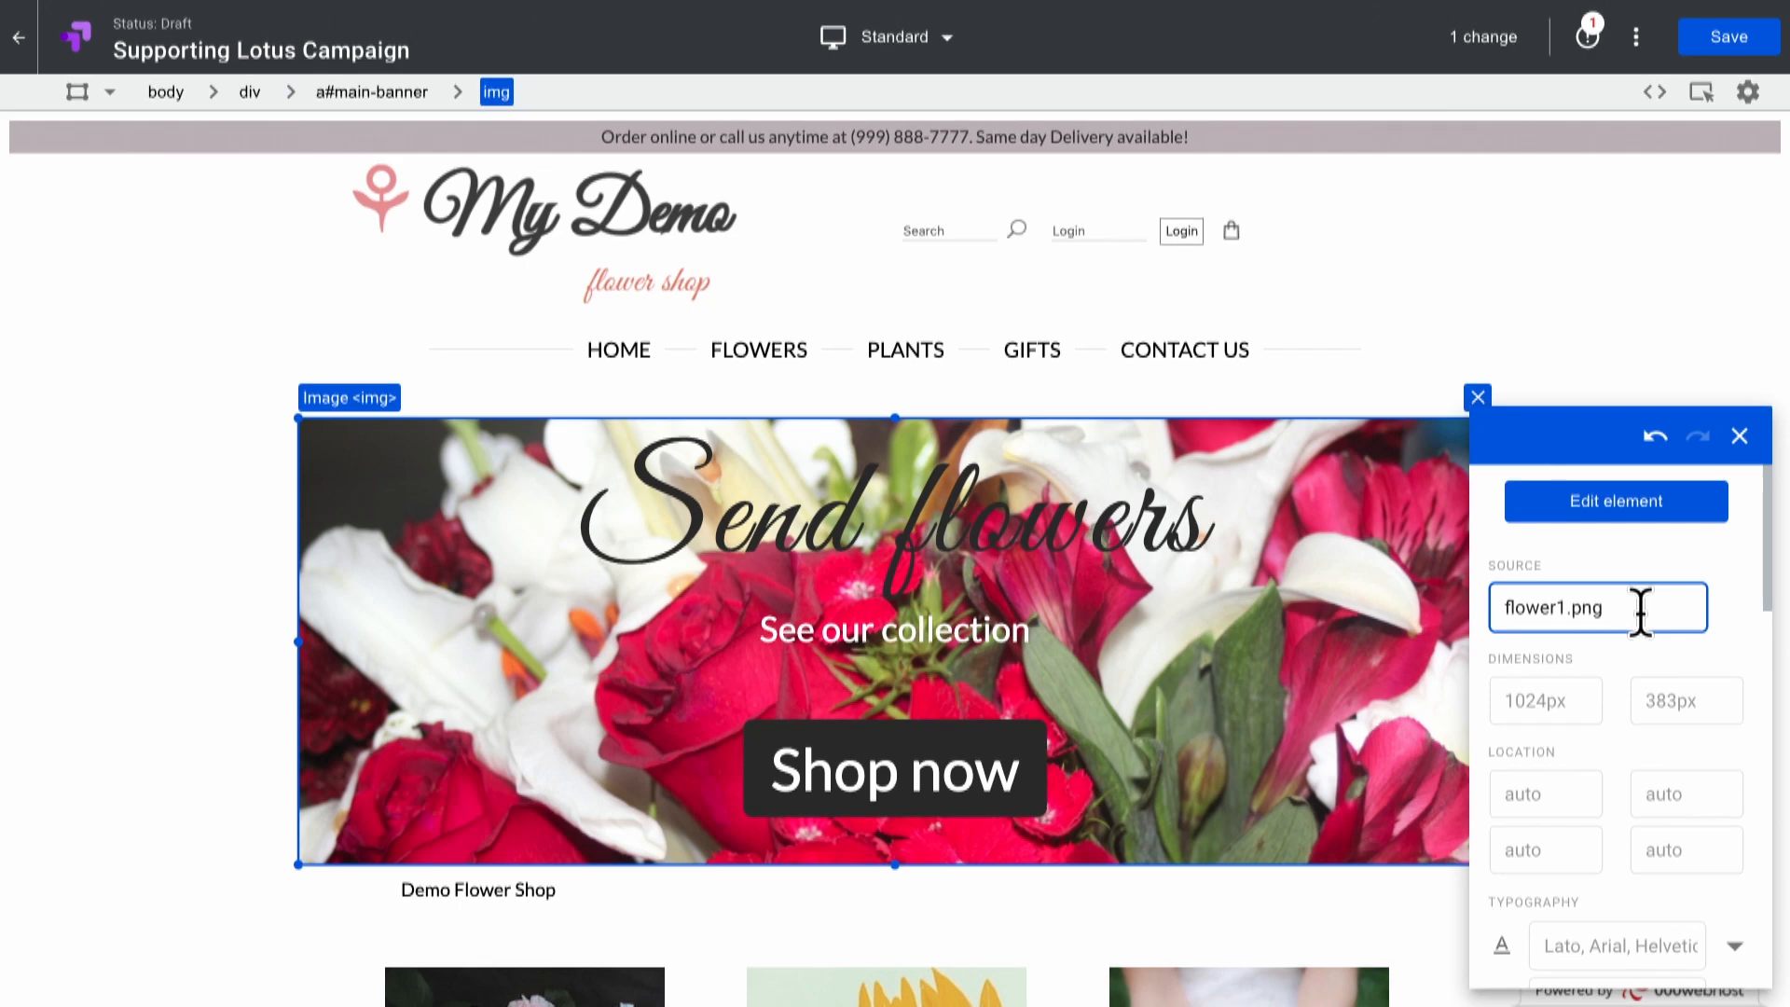
key(ctrl+a)
text(es/lotus-bouquet-11.jpg)
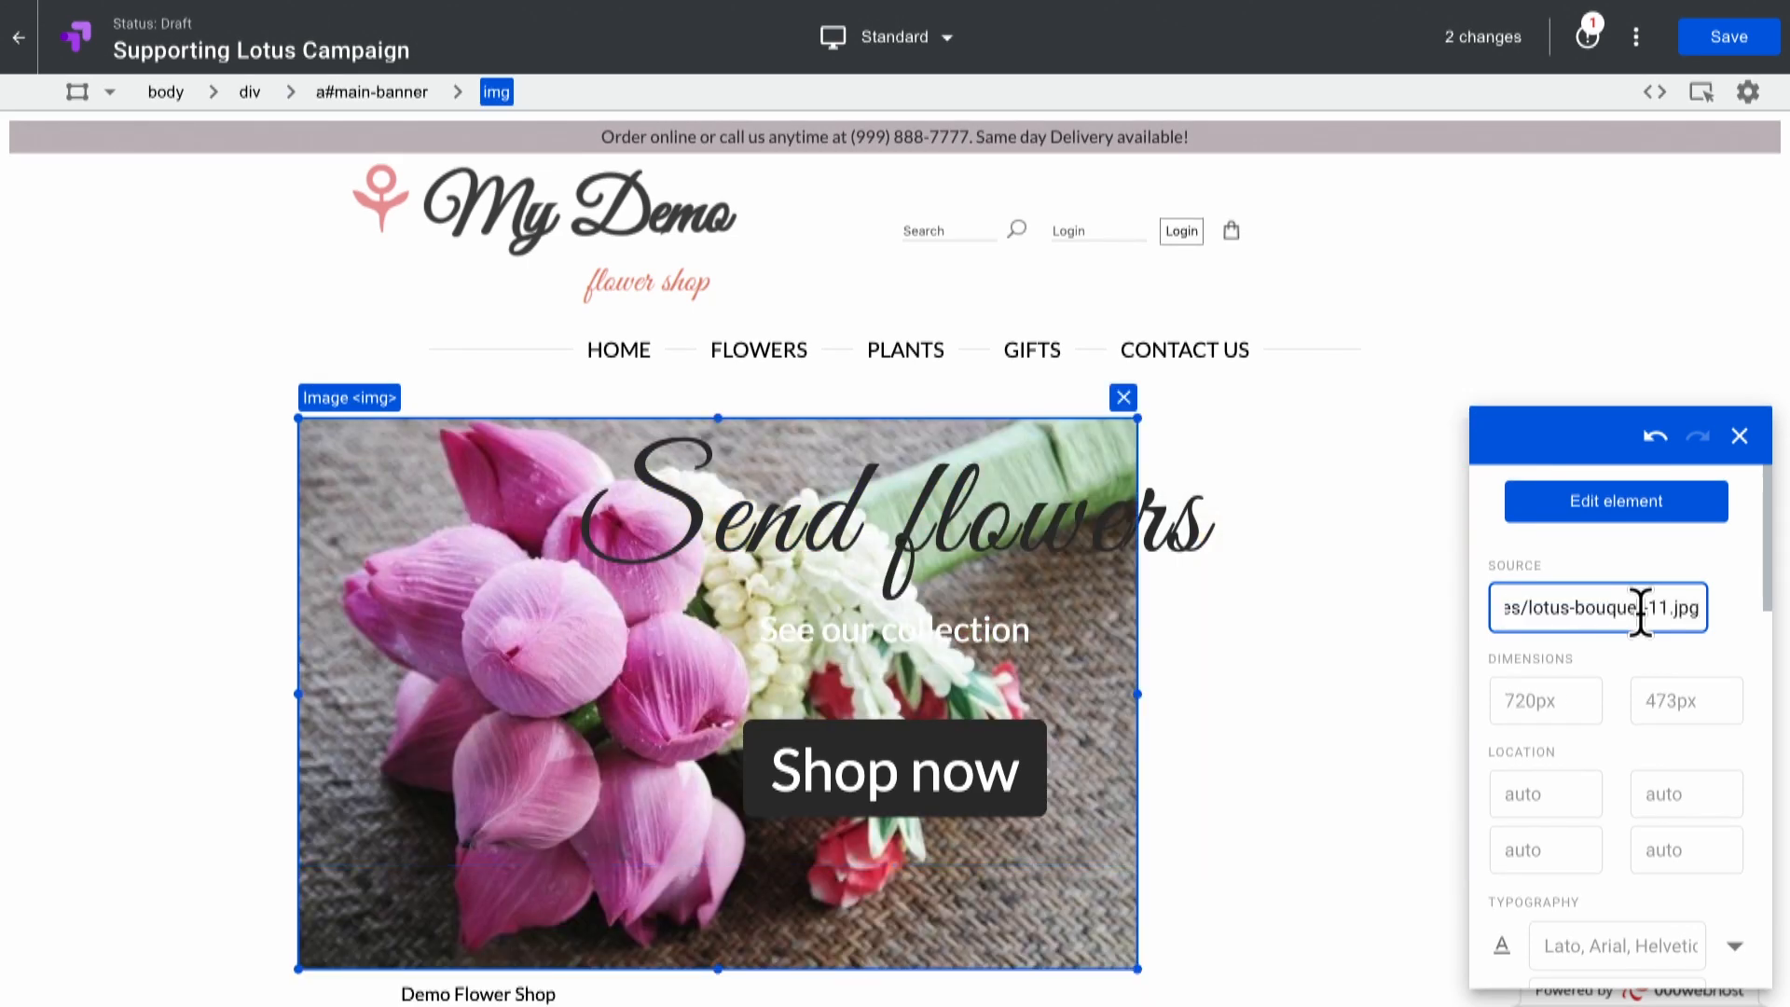
- Shift the lotus banner image sideways by setting its first location offset to 100px, and refine it to 120px
click(1571, 799)
key(ctrl+a)
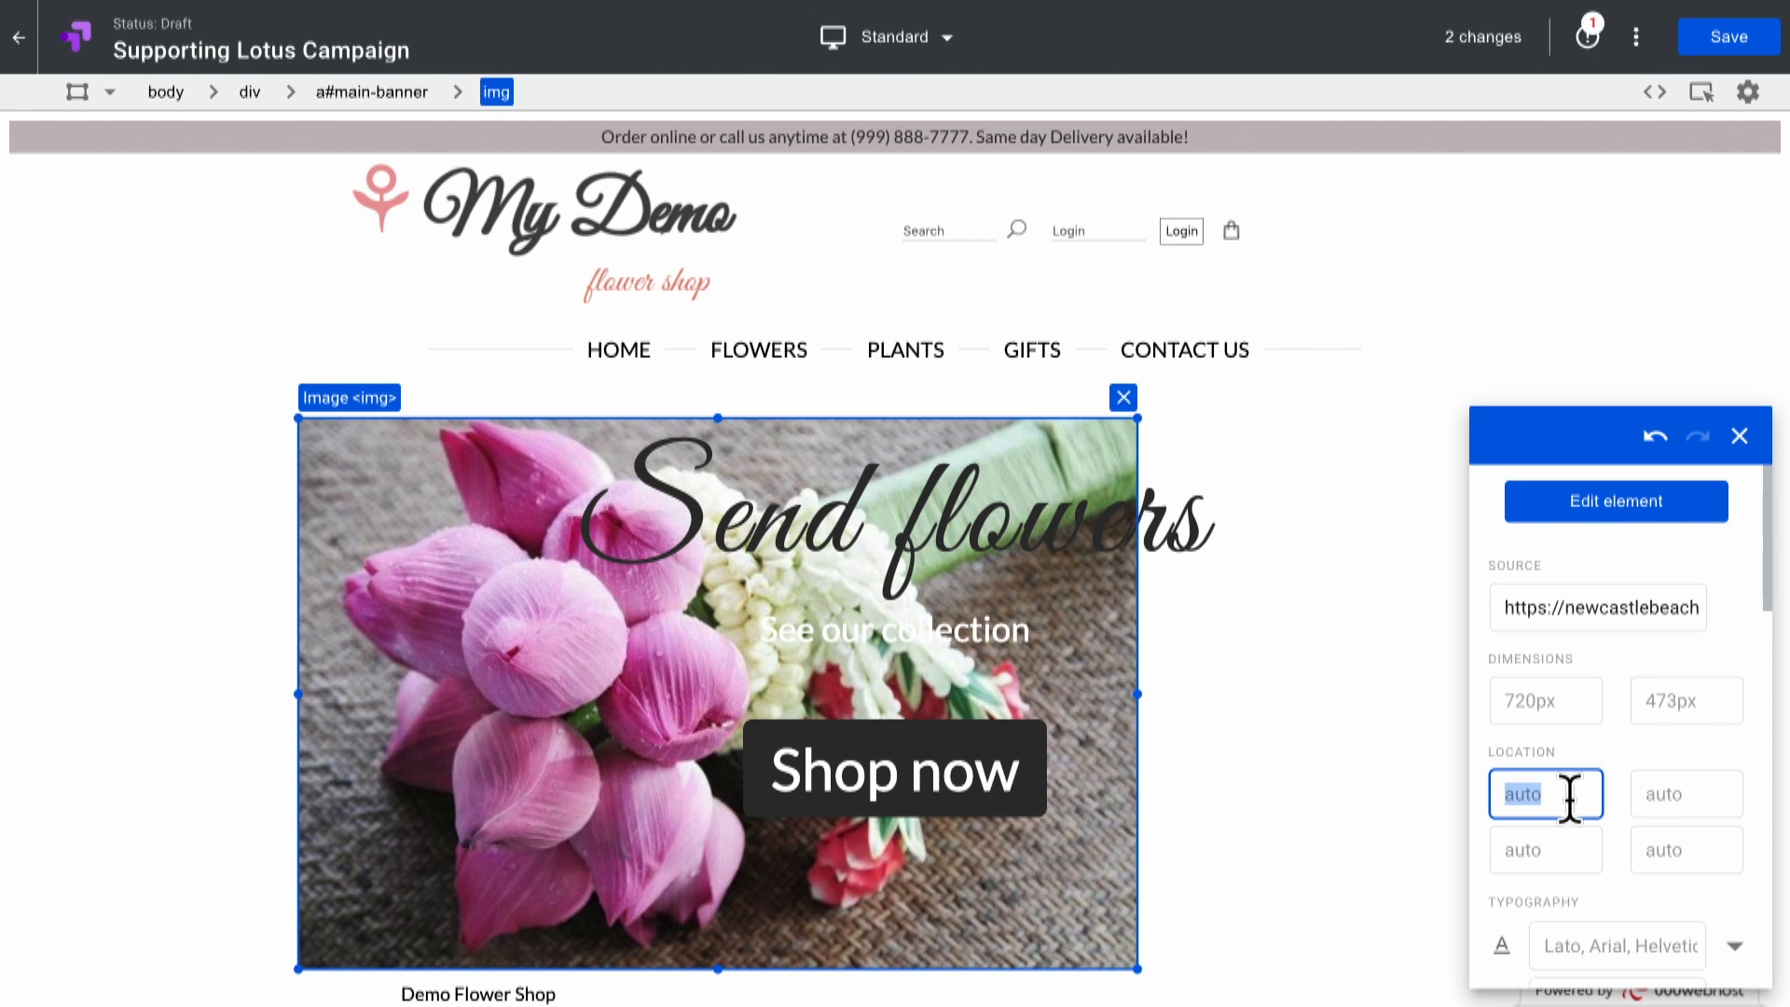
text(100px)
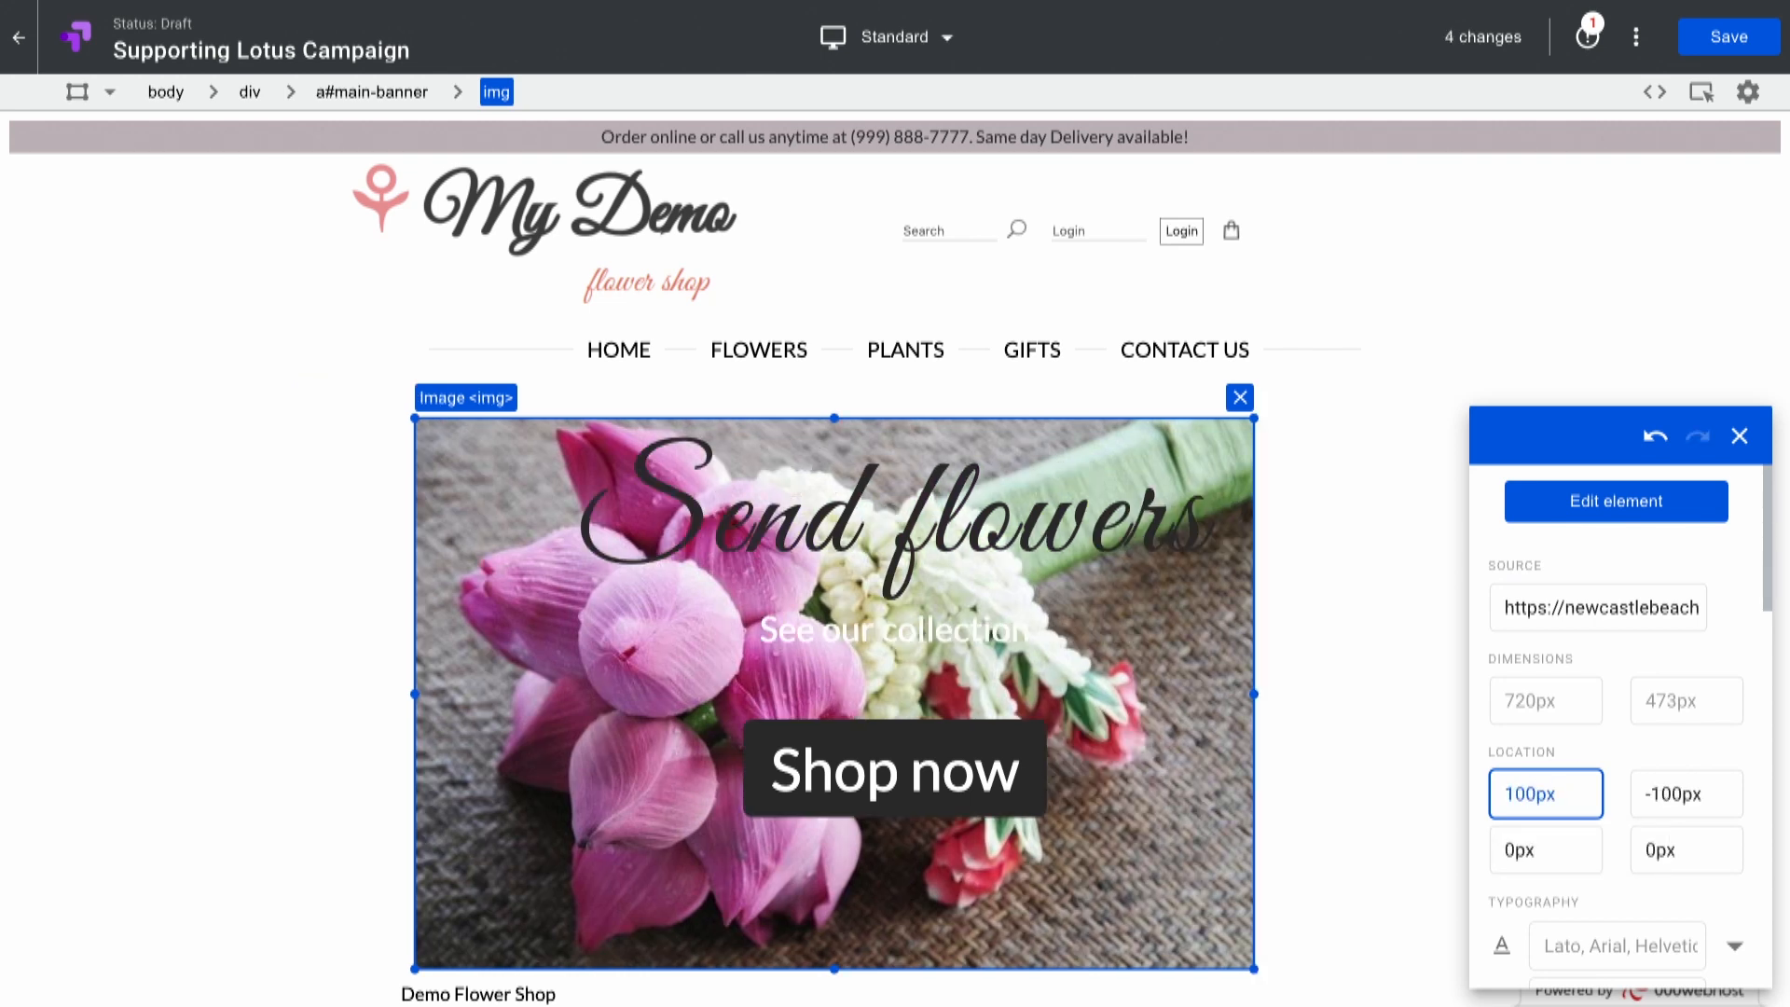
click(1523, 795)
key(BackSpace)
text(2)
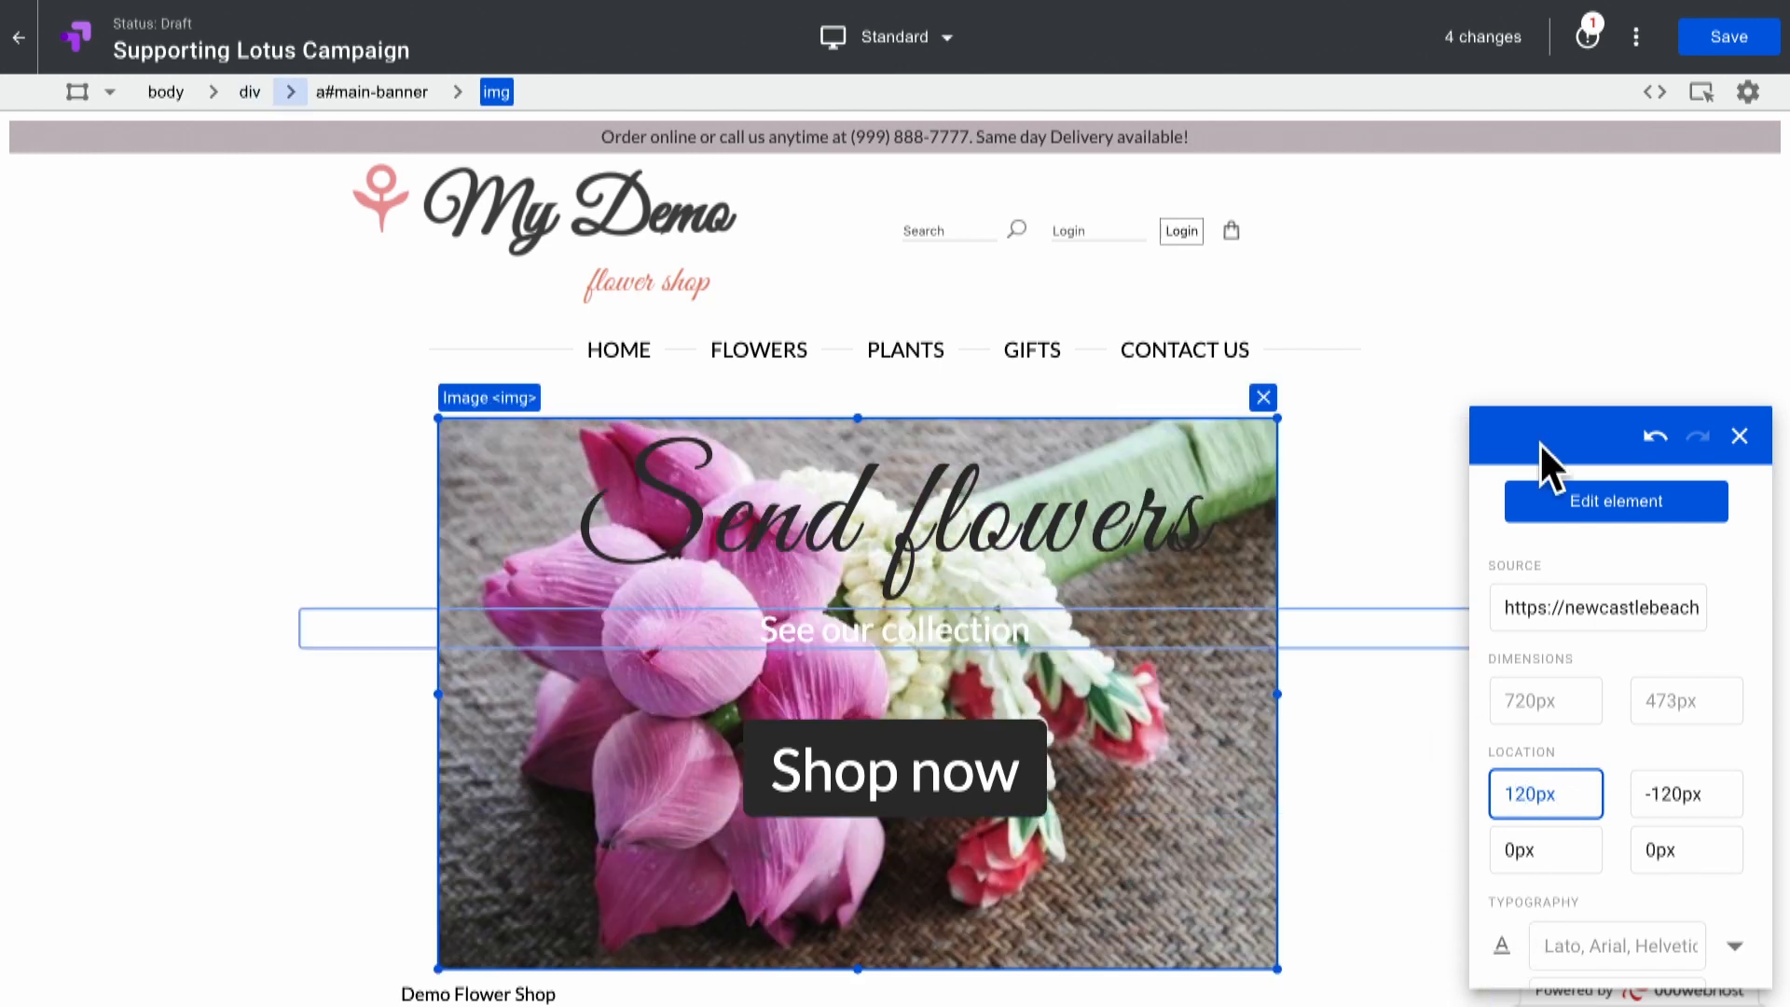
- Deselect the banner image, save the page changes and return to the experience details
click(1697, 352)
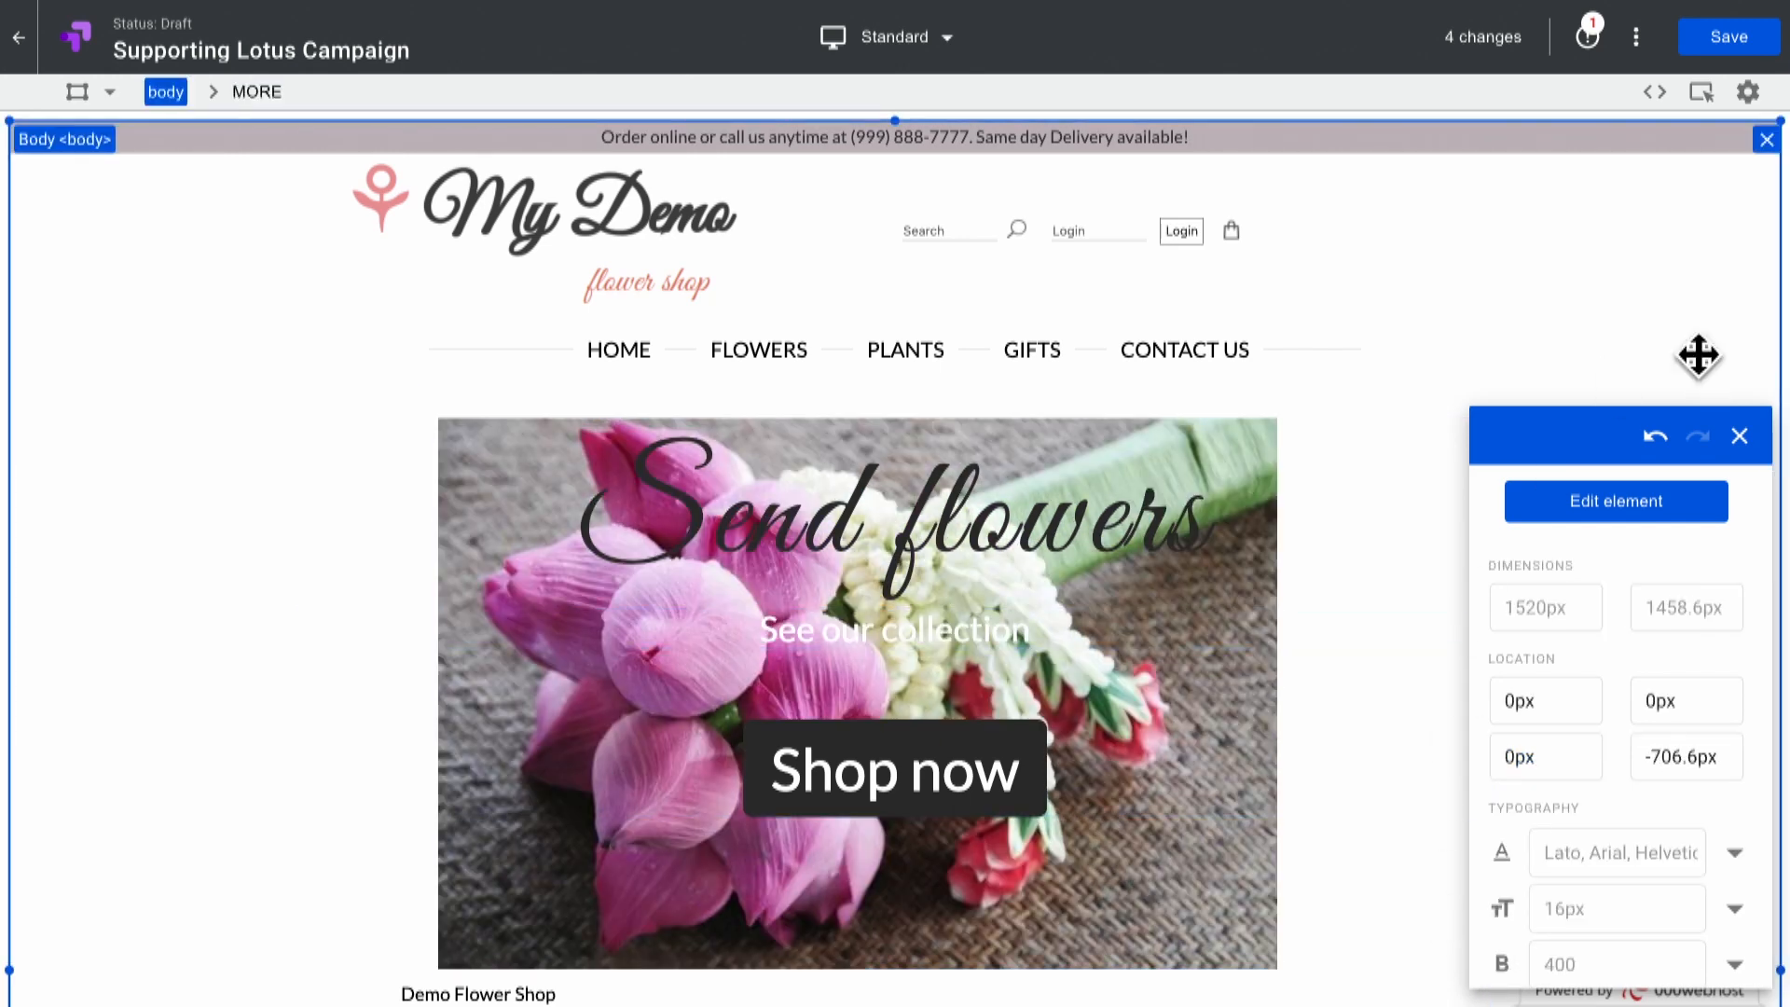
click(1756, 52)
click(1760, 48)
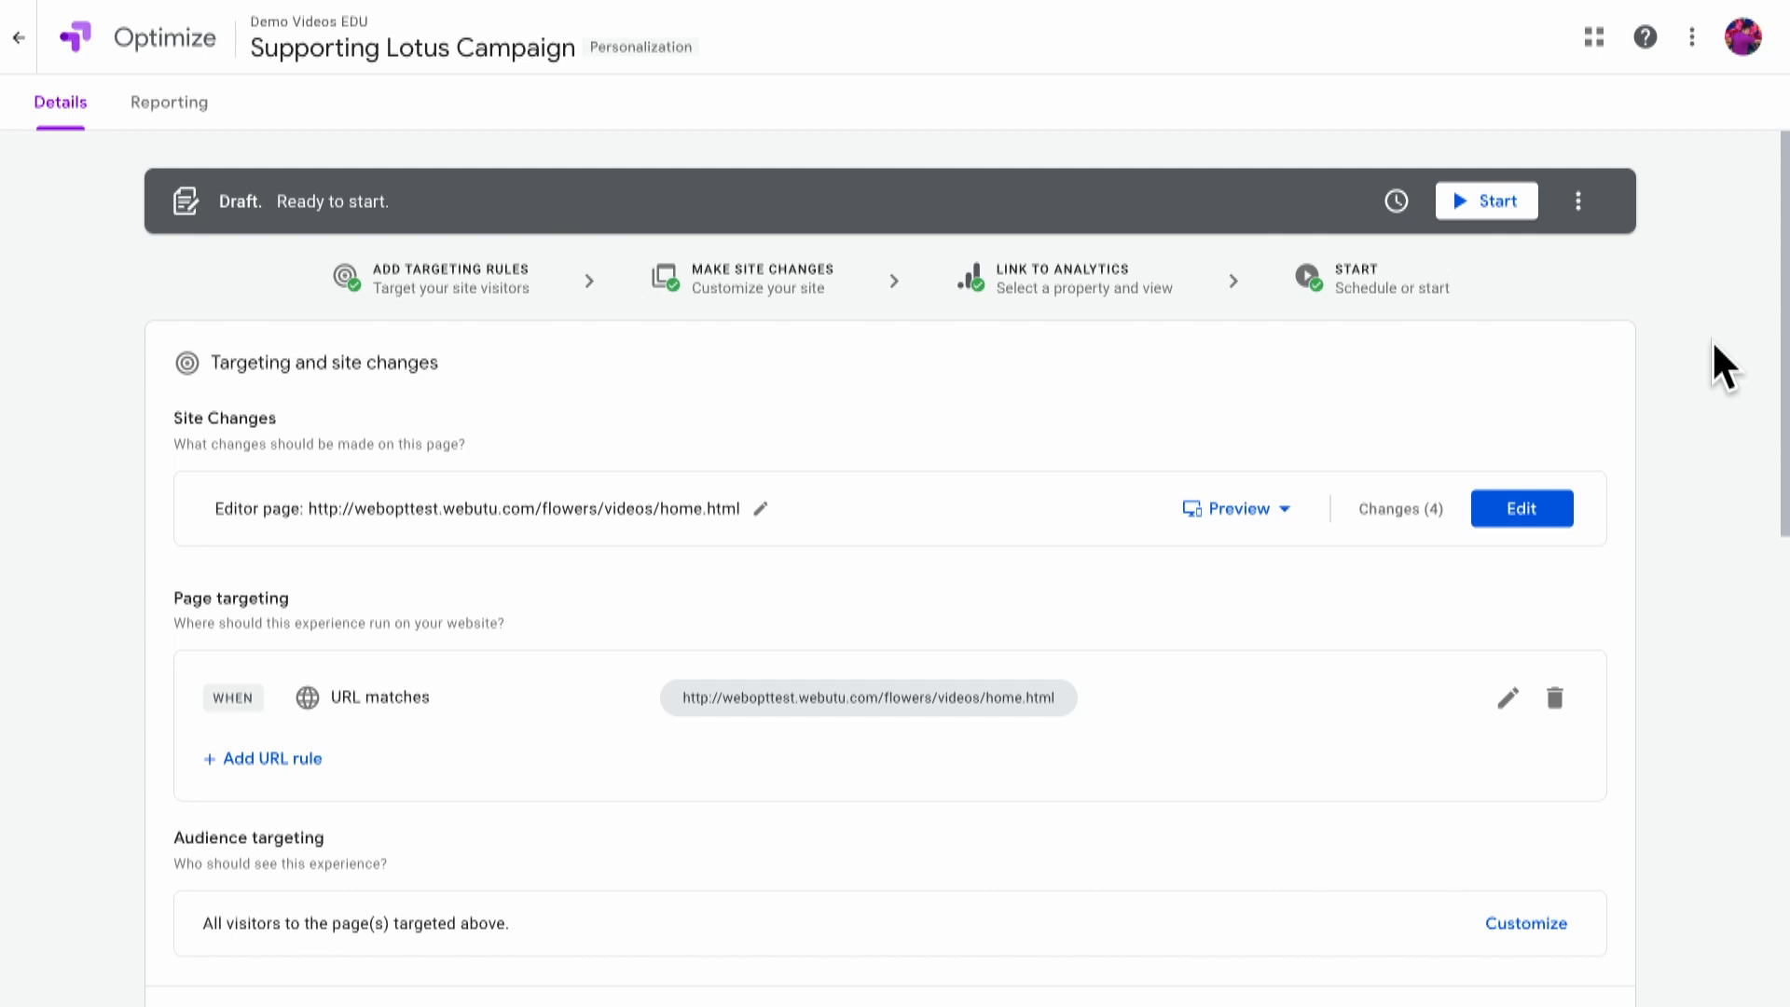
- Customize the audience targeting with a Google Ads rule that targets by Campaign
scroll(1712, 339, down, 1)
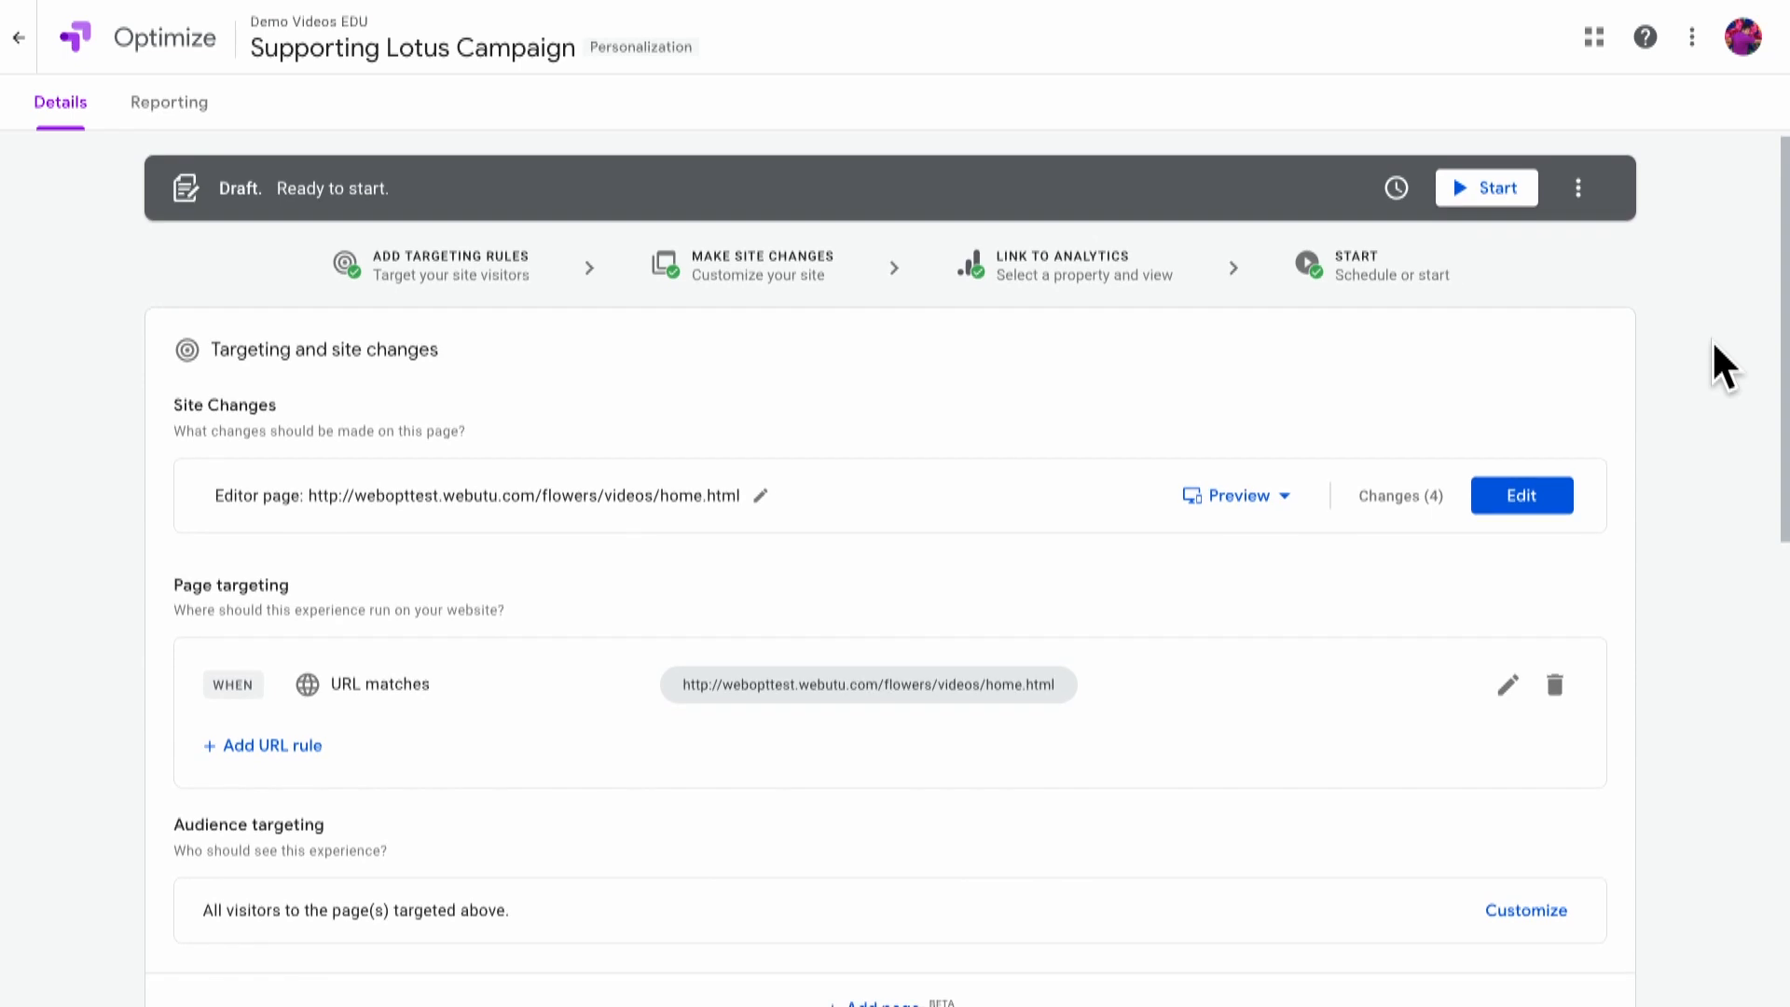
scroll(1714, 345, down, 5)
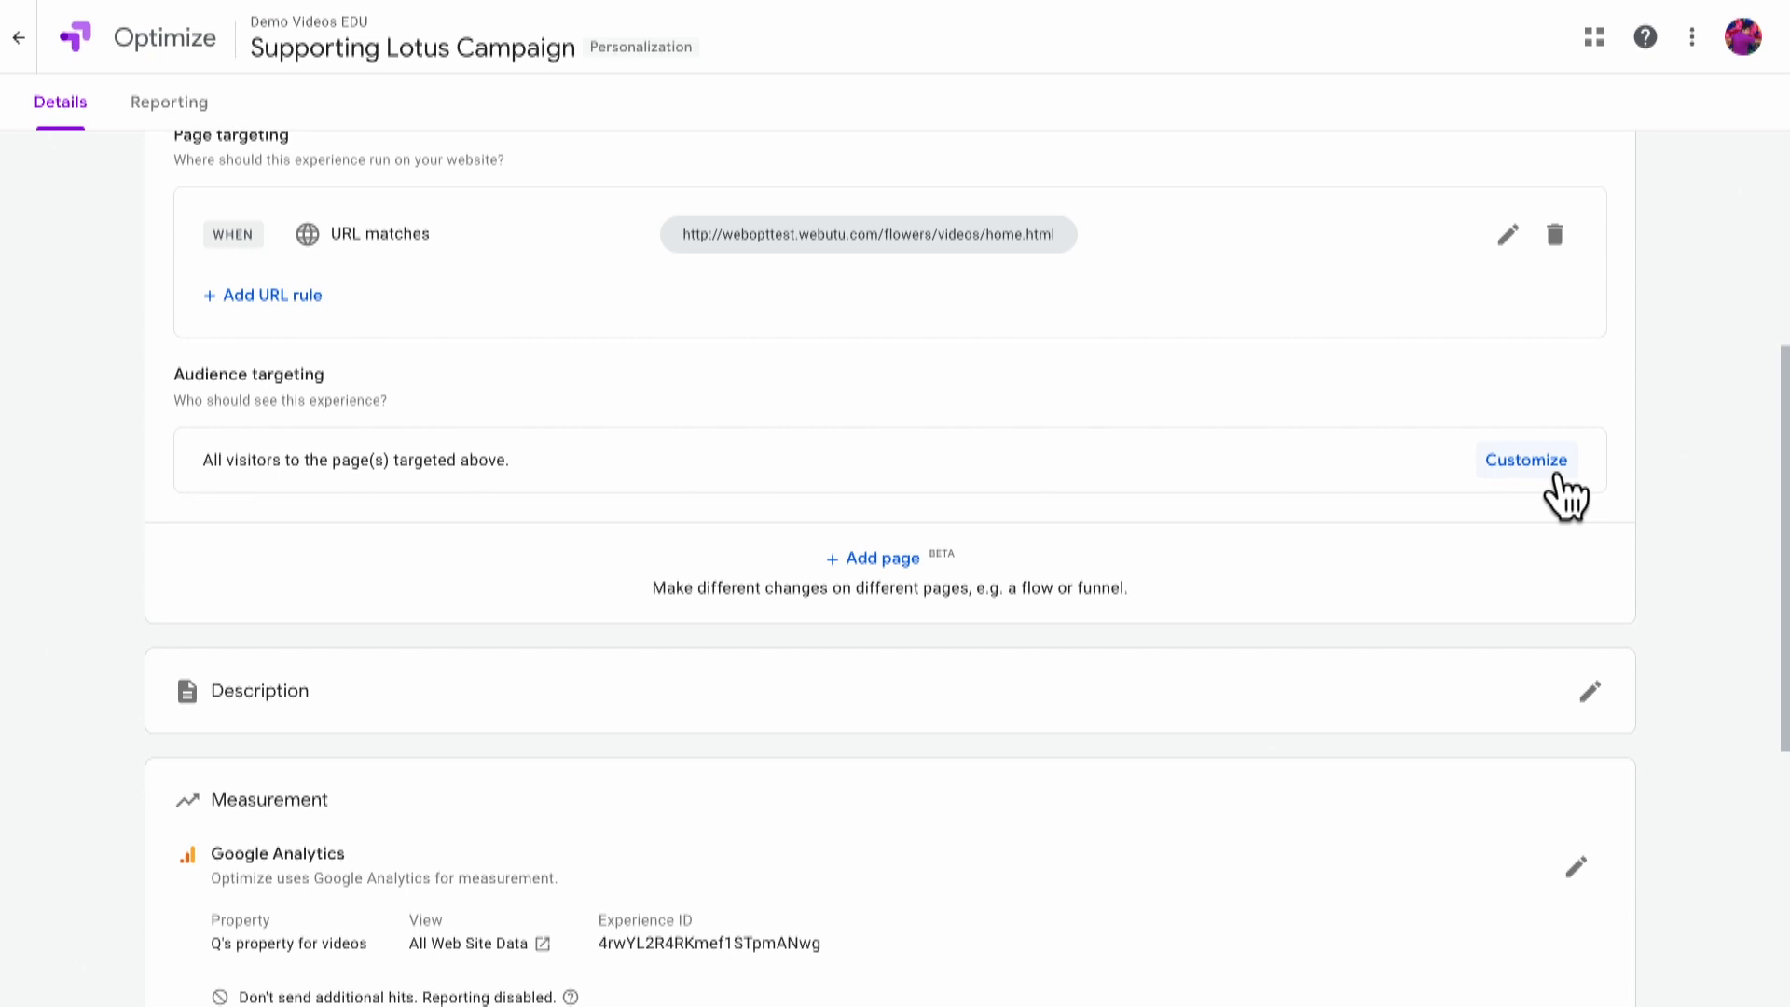
click(1559, 471)
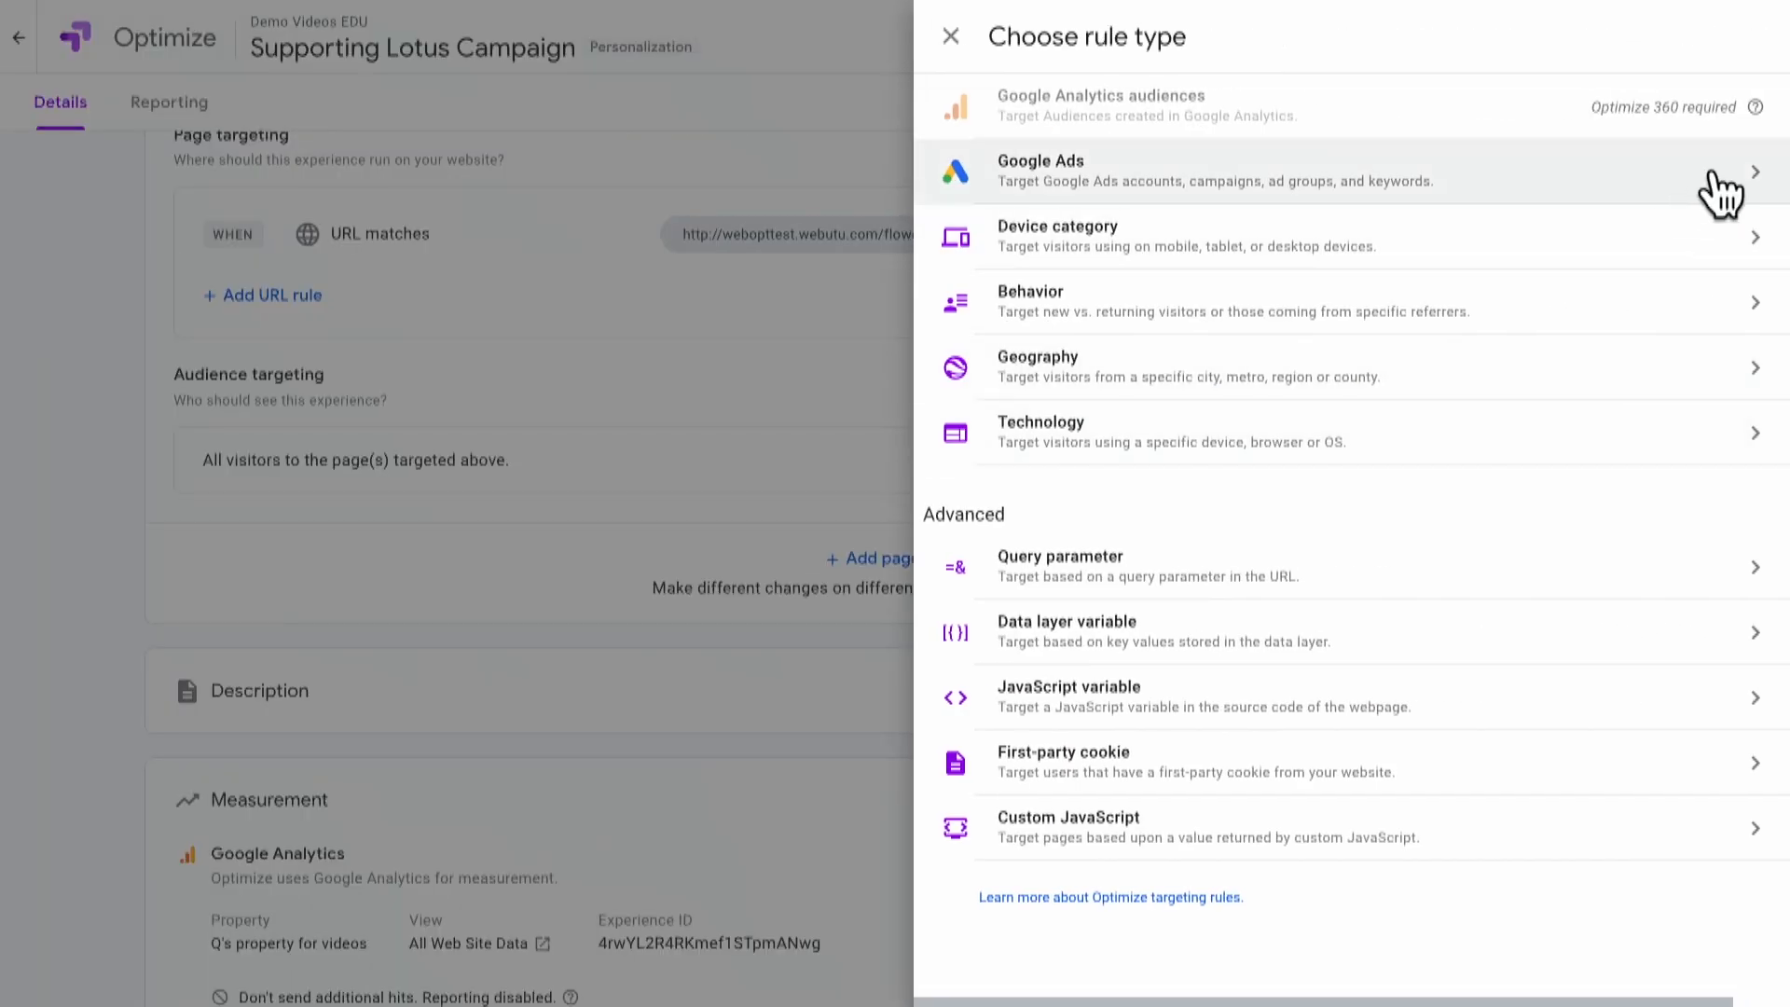
click(1715, 175)
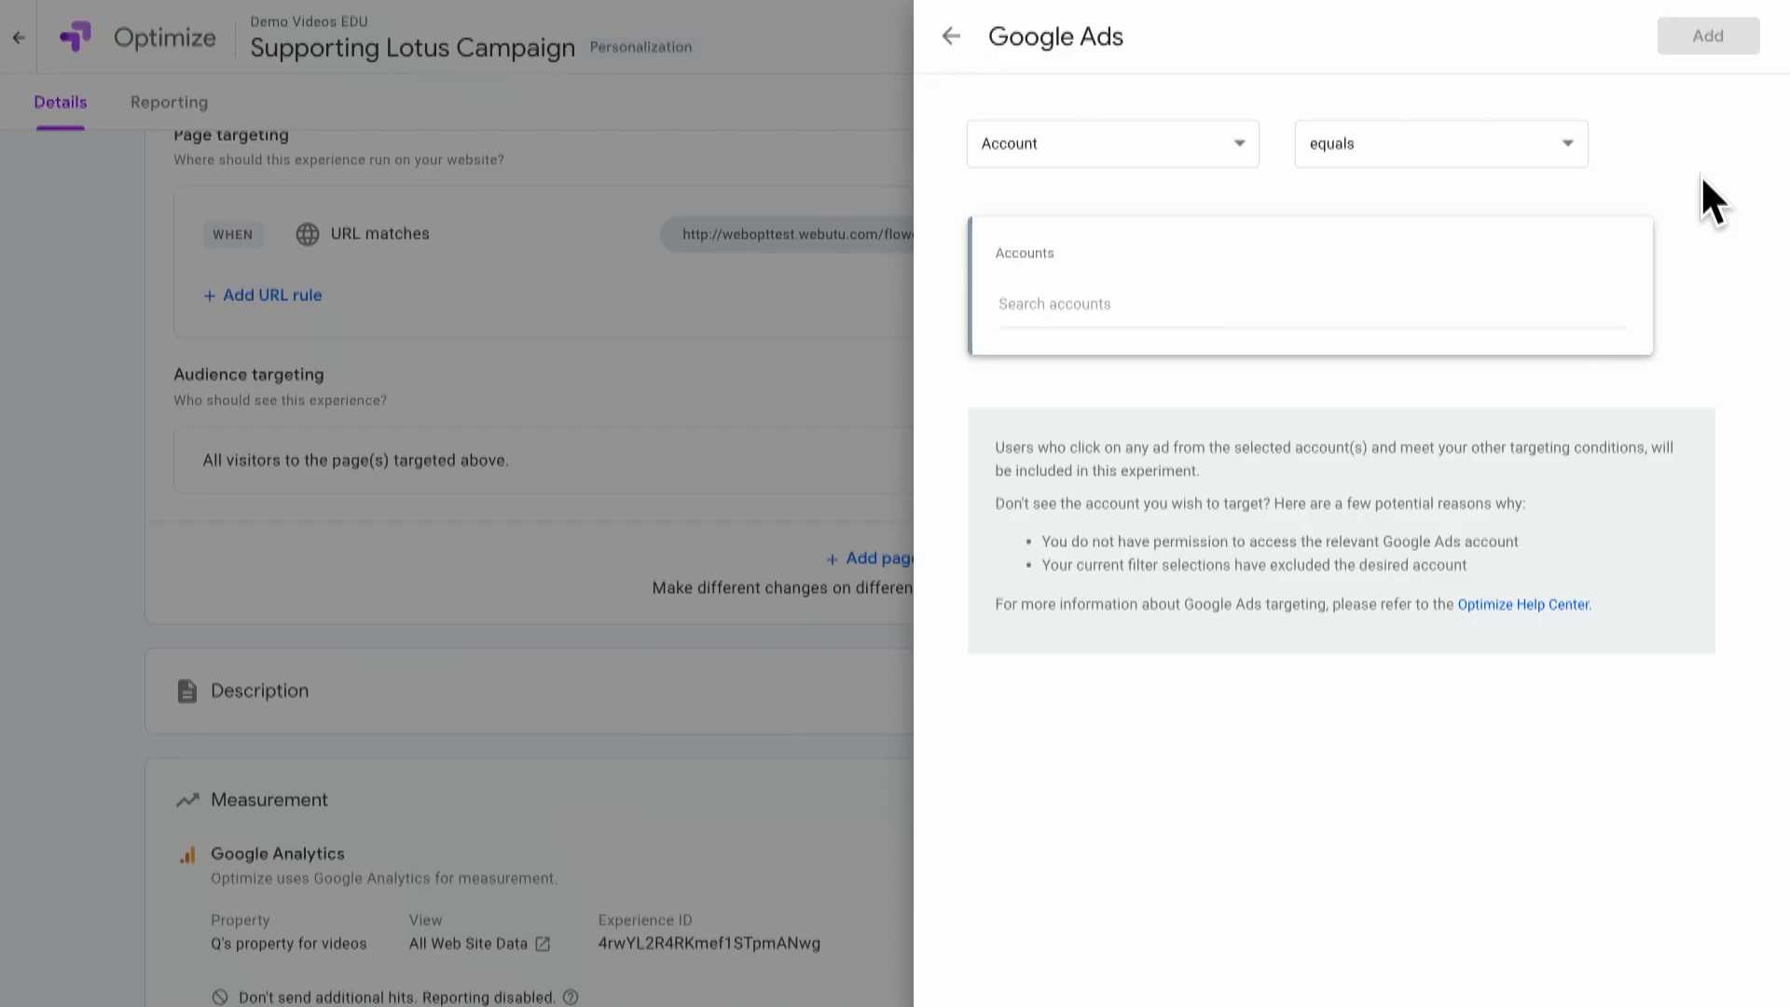
click(1229, 150)
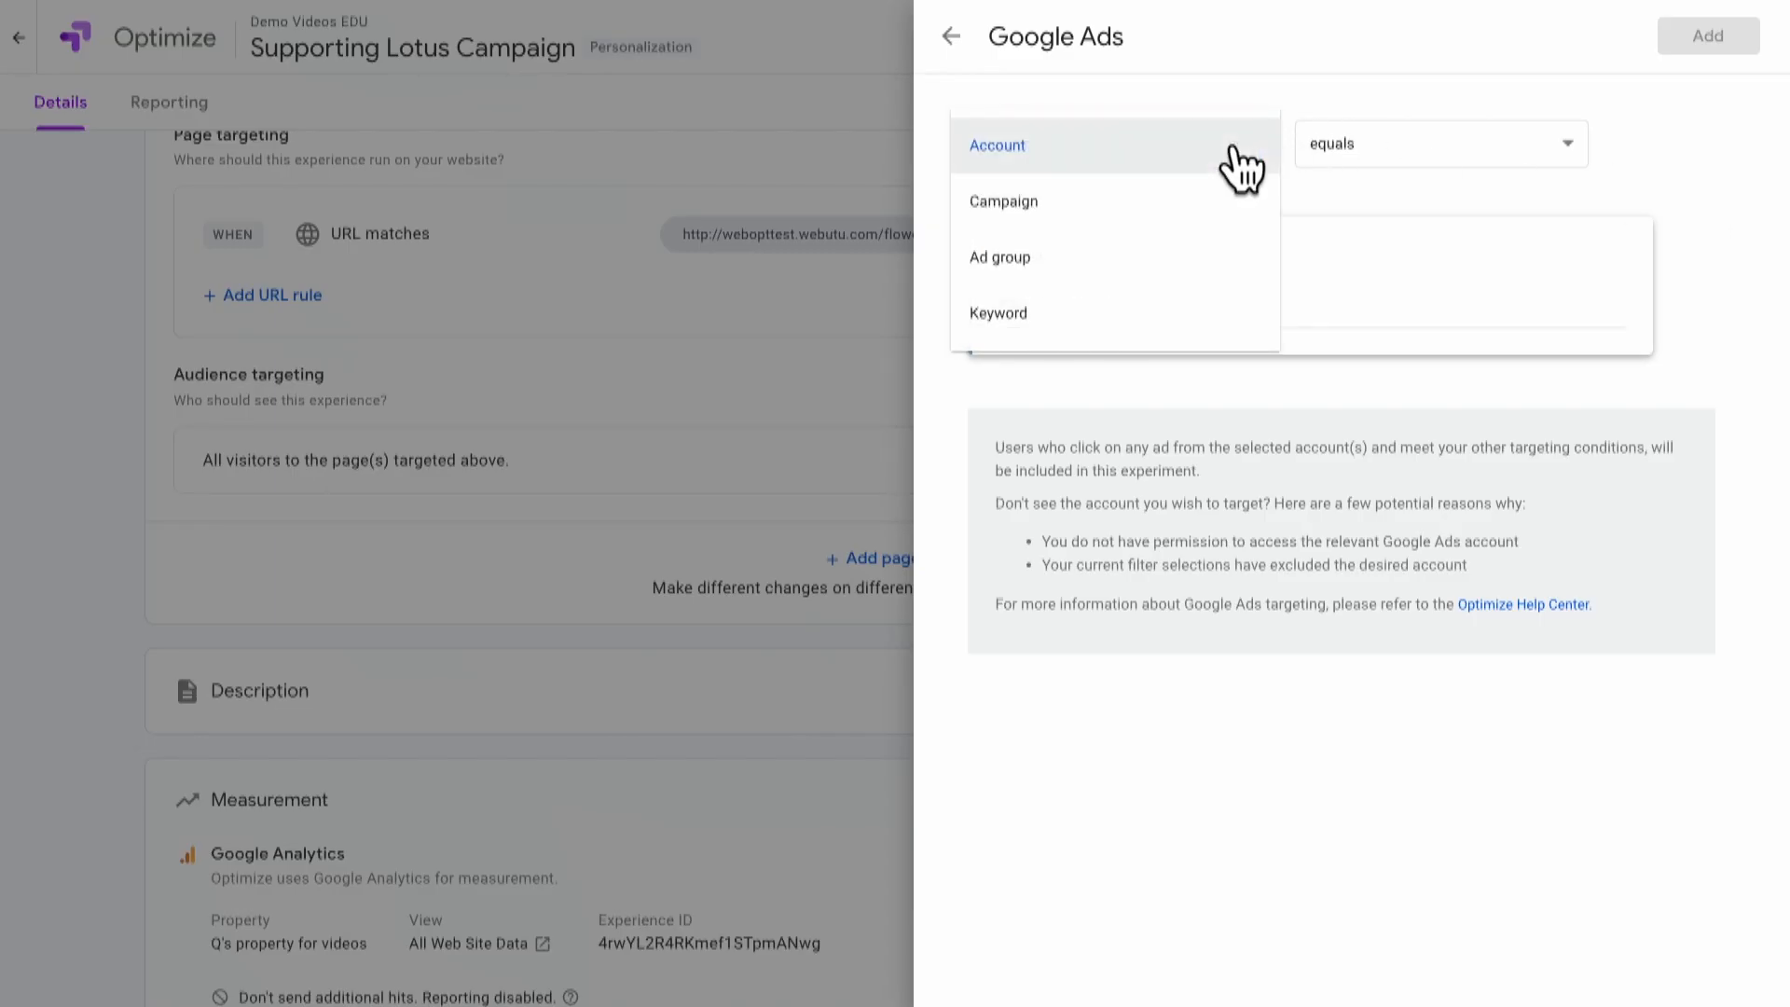
click(1209, 201)
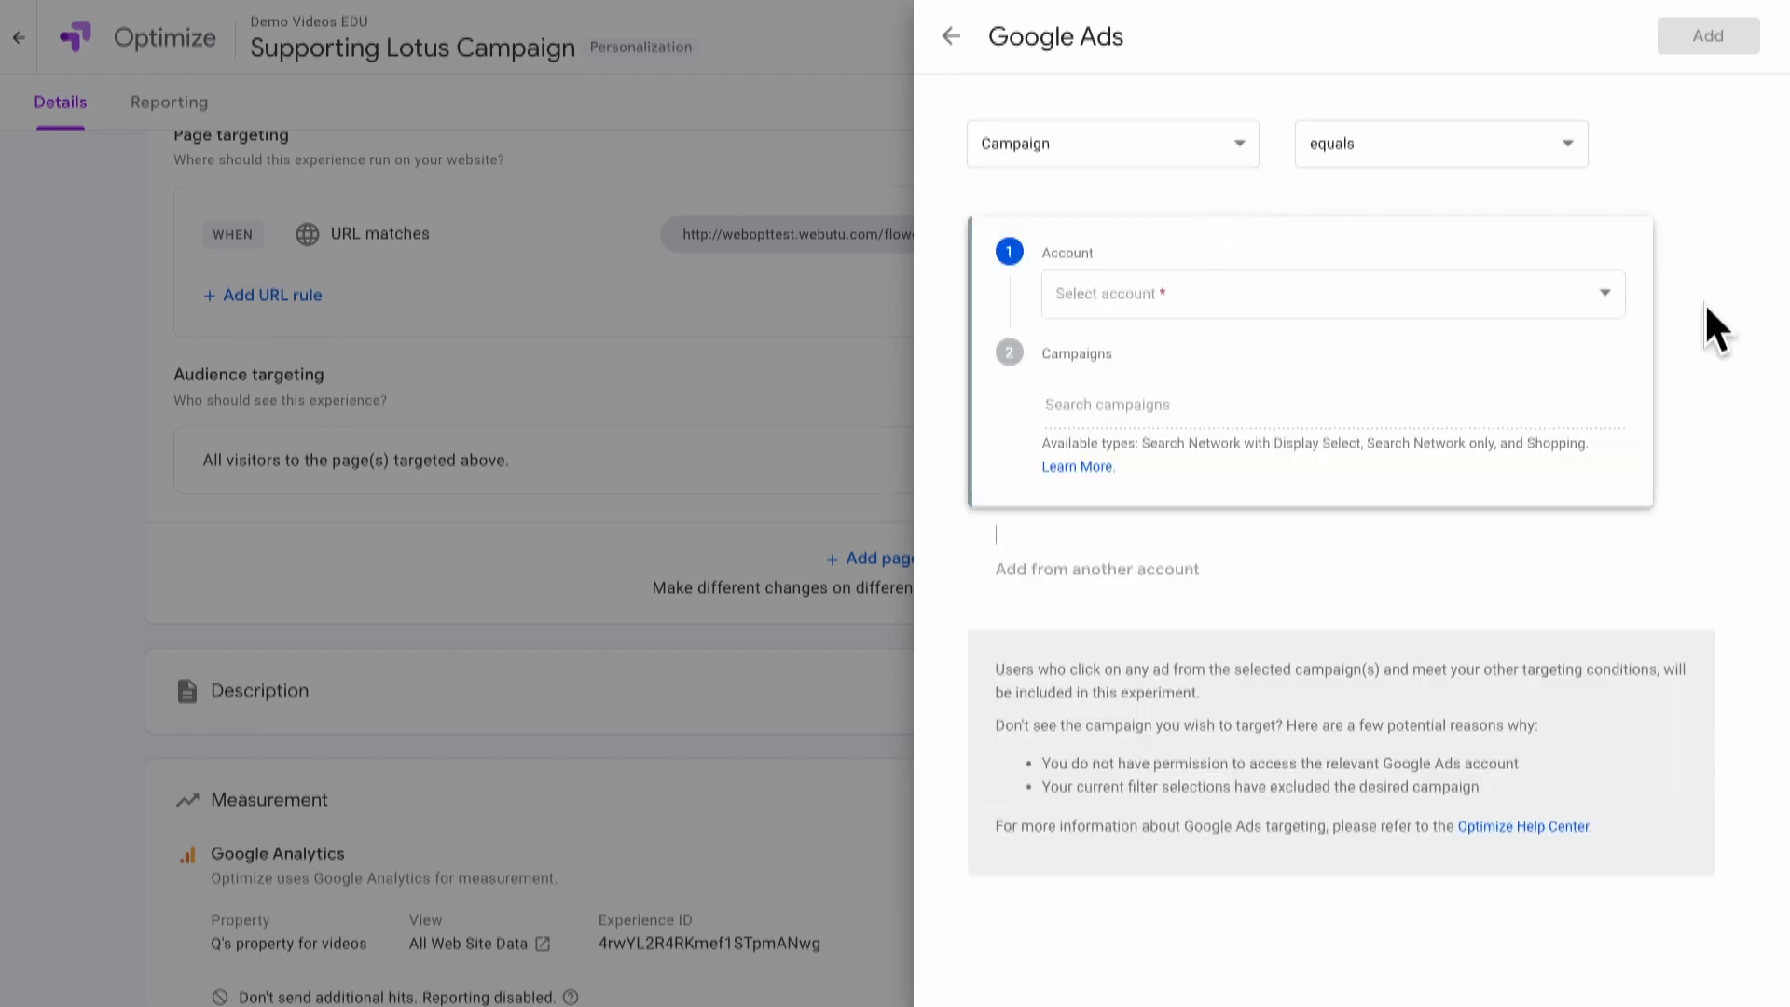
- Choose the Google Ads account, select "Lotus Campaign" as the campaign to match, and add the rule
click(1597, 296)
click(1511, 308)
click(1539, 409)
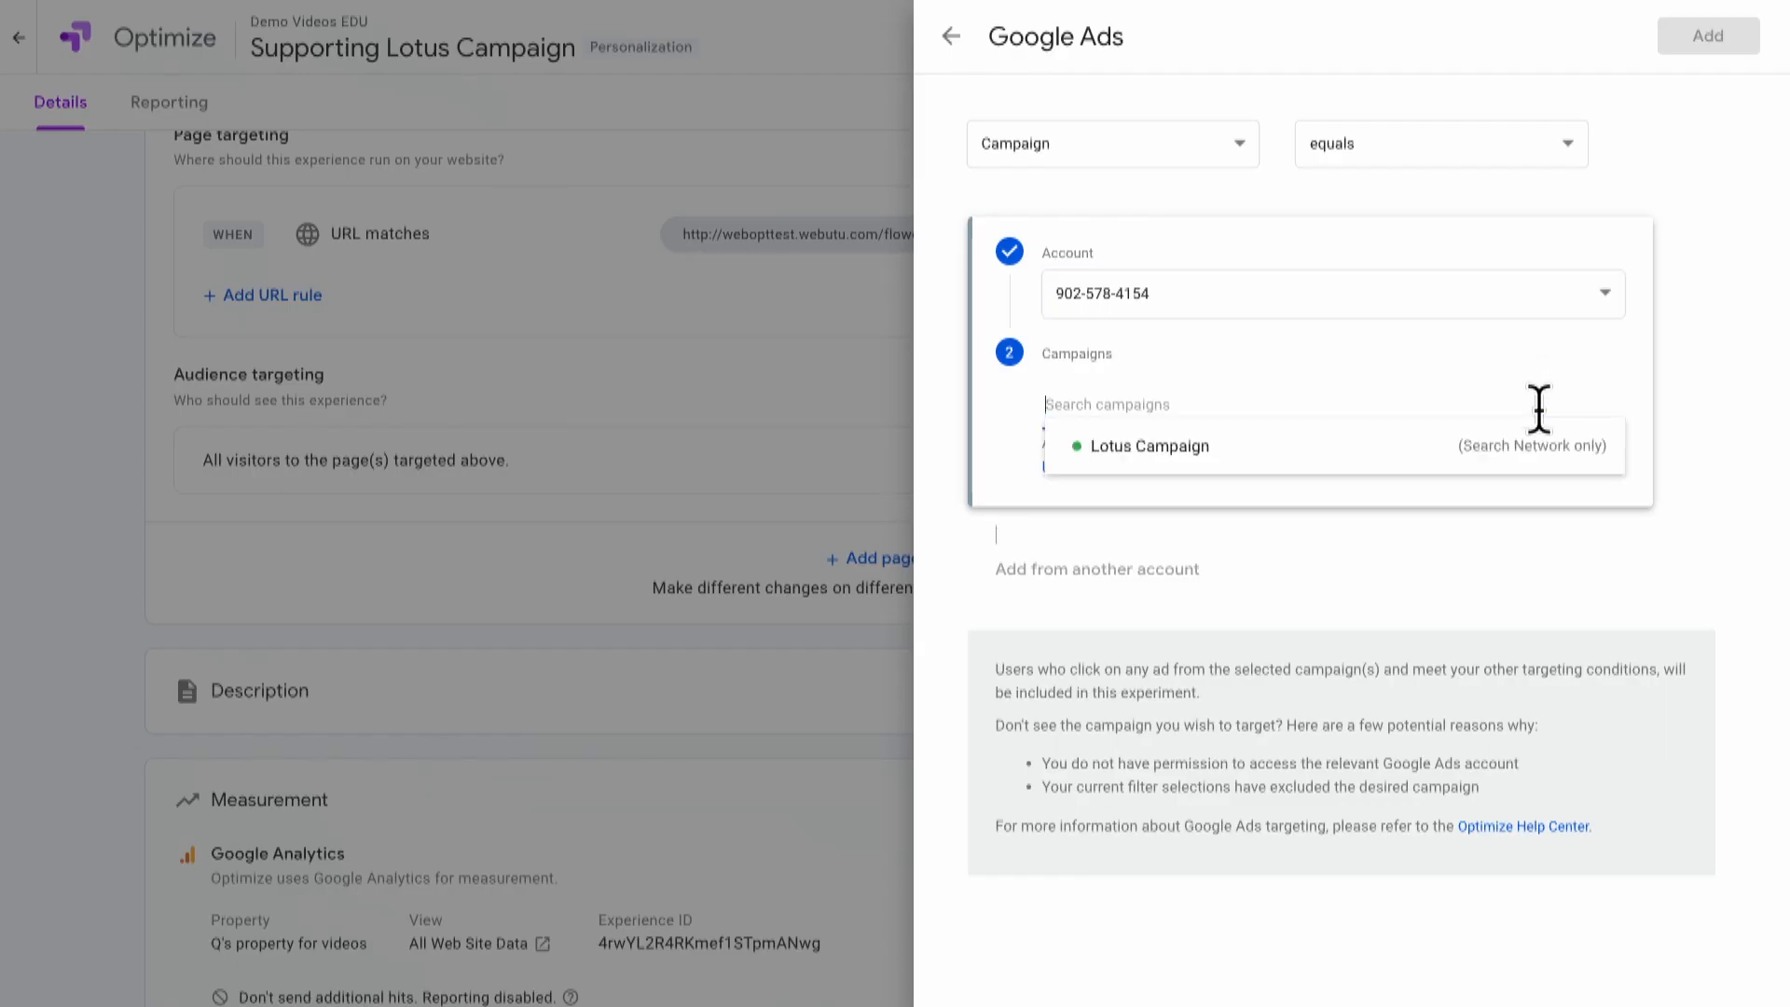
click(1393, 464)
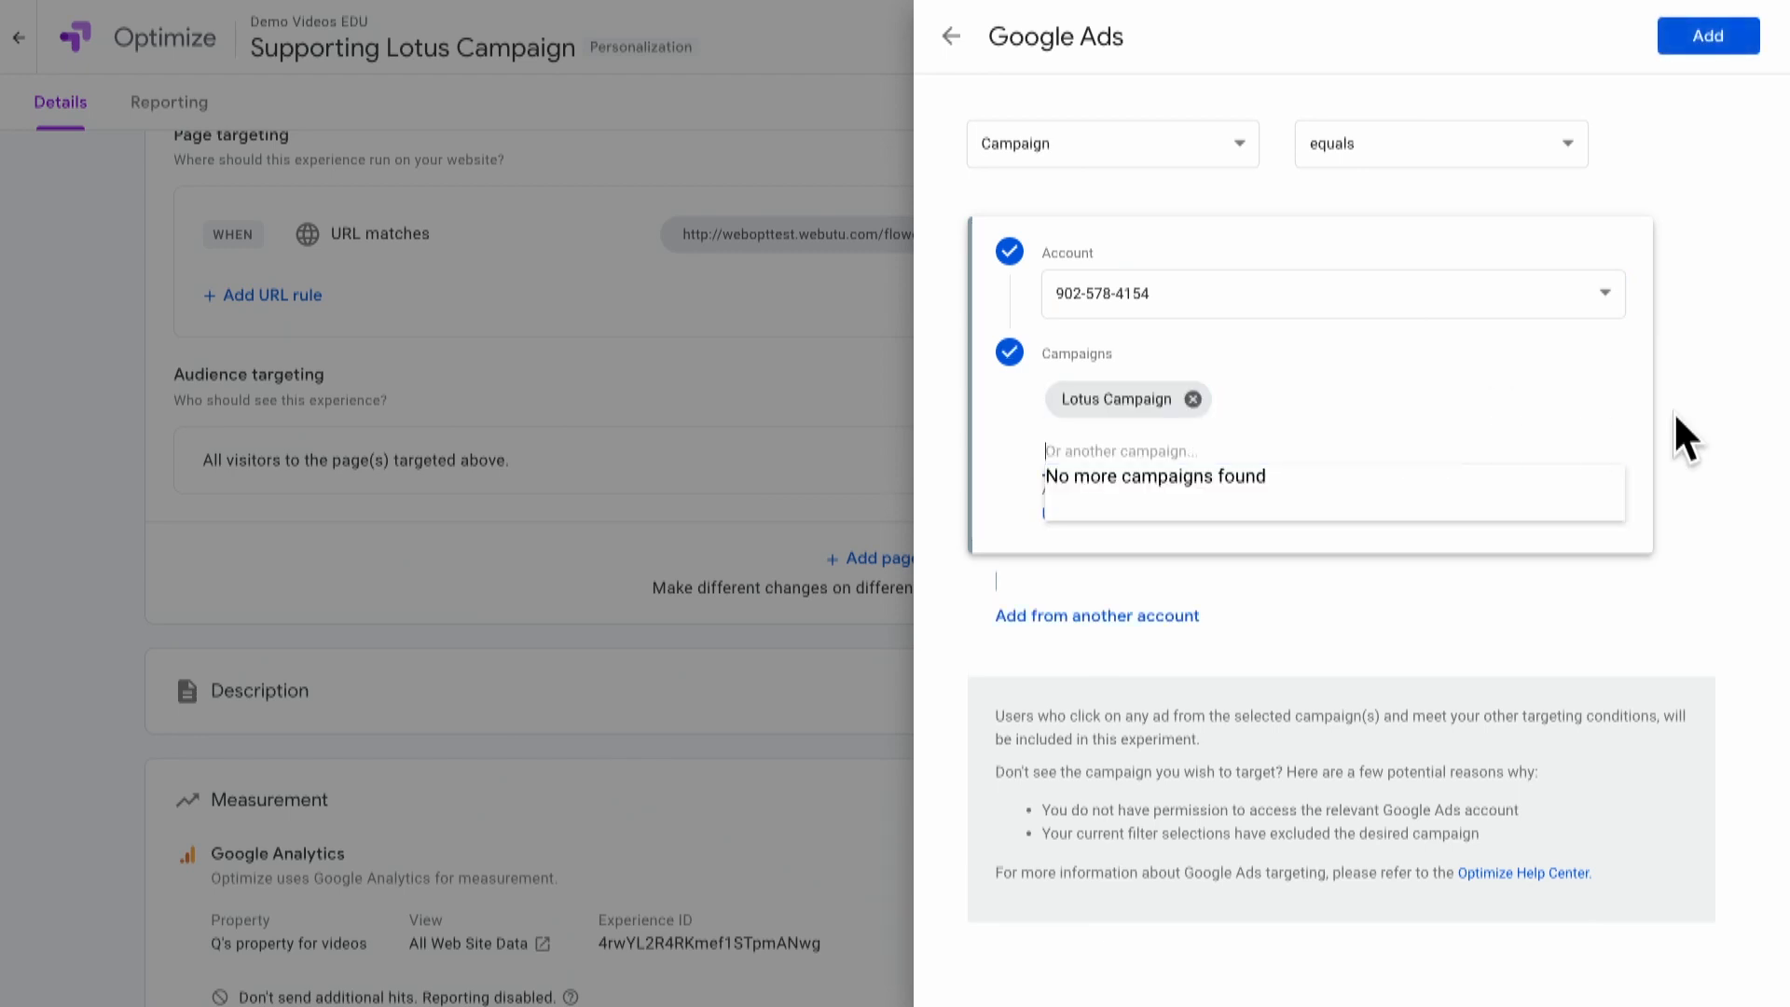
click(1715, 37)
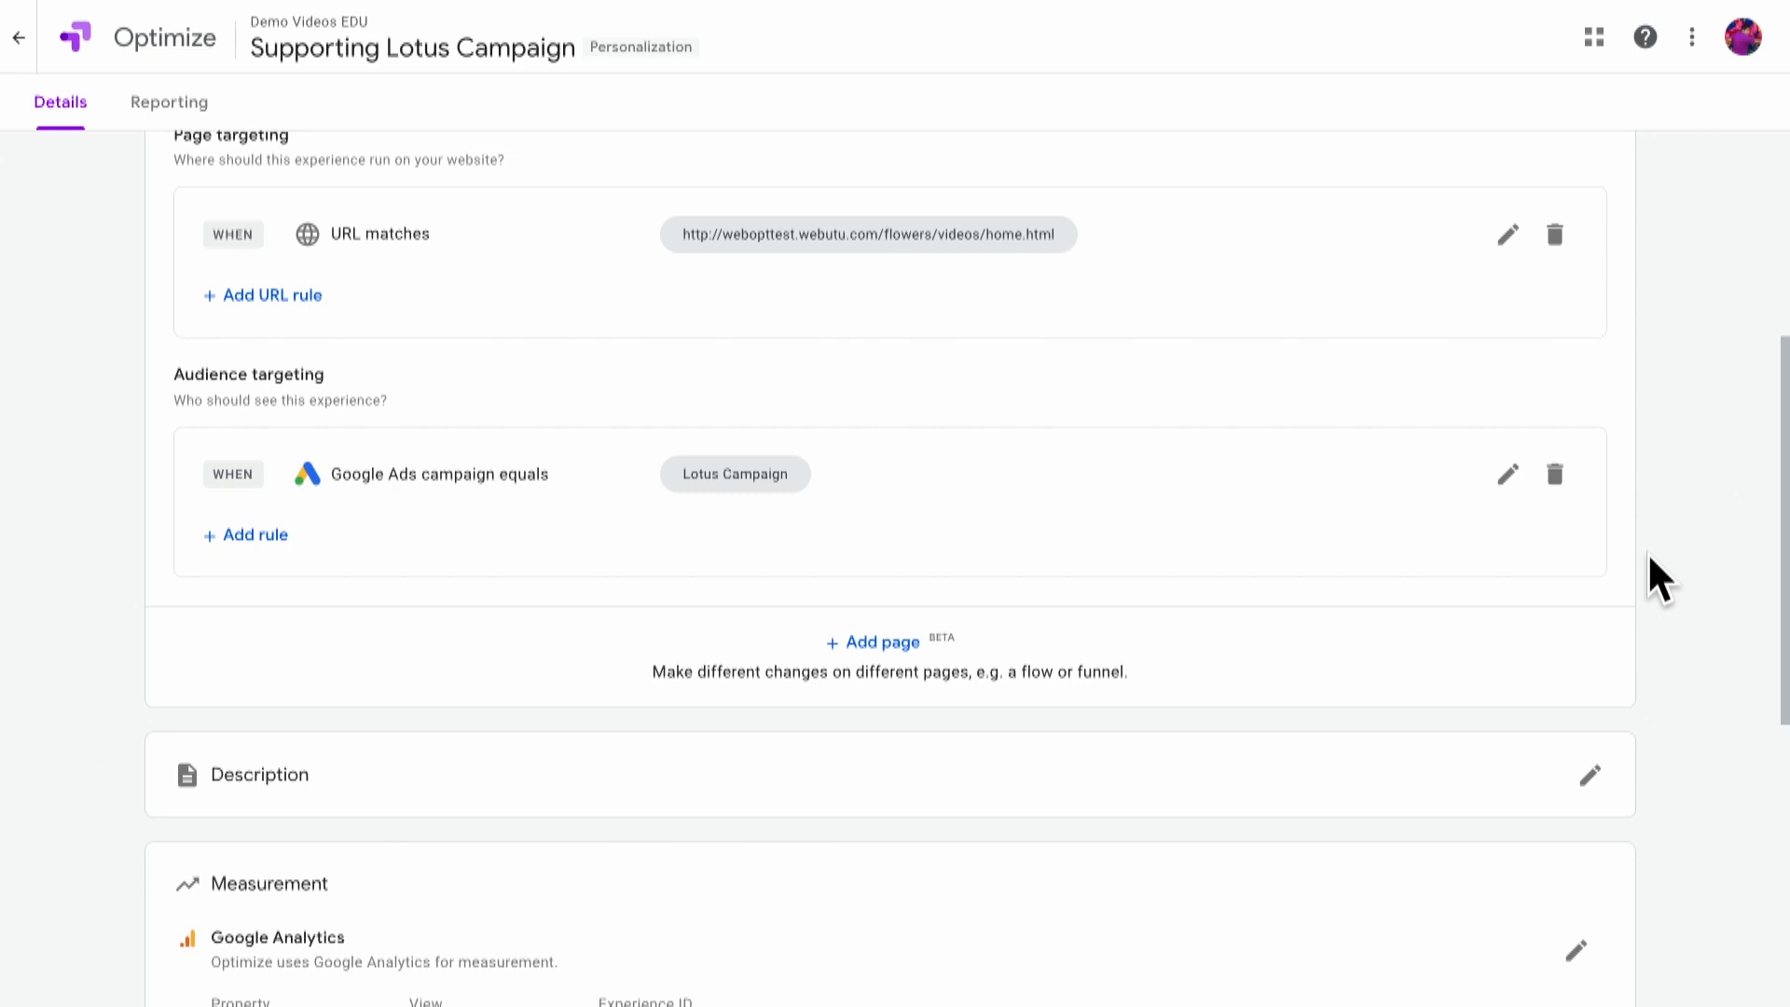
- Review the experience's measurement and settings sections, along with its site changes and preview options
scroll(1649, 558, down, 5)
scroll(1649, 555, down, 2)
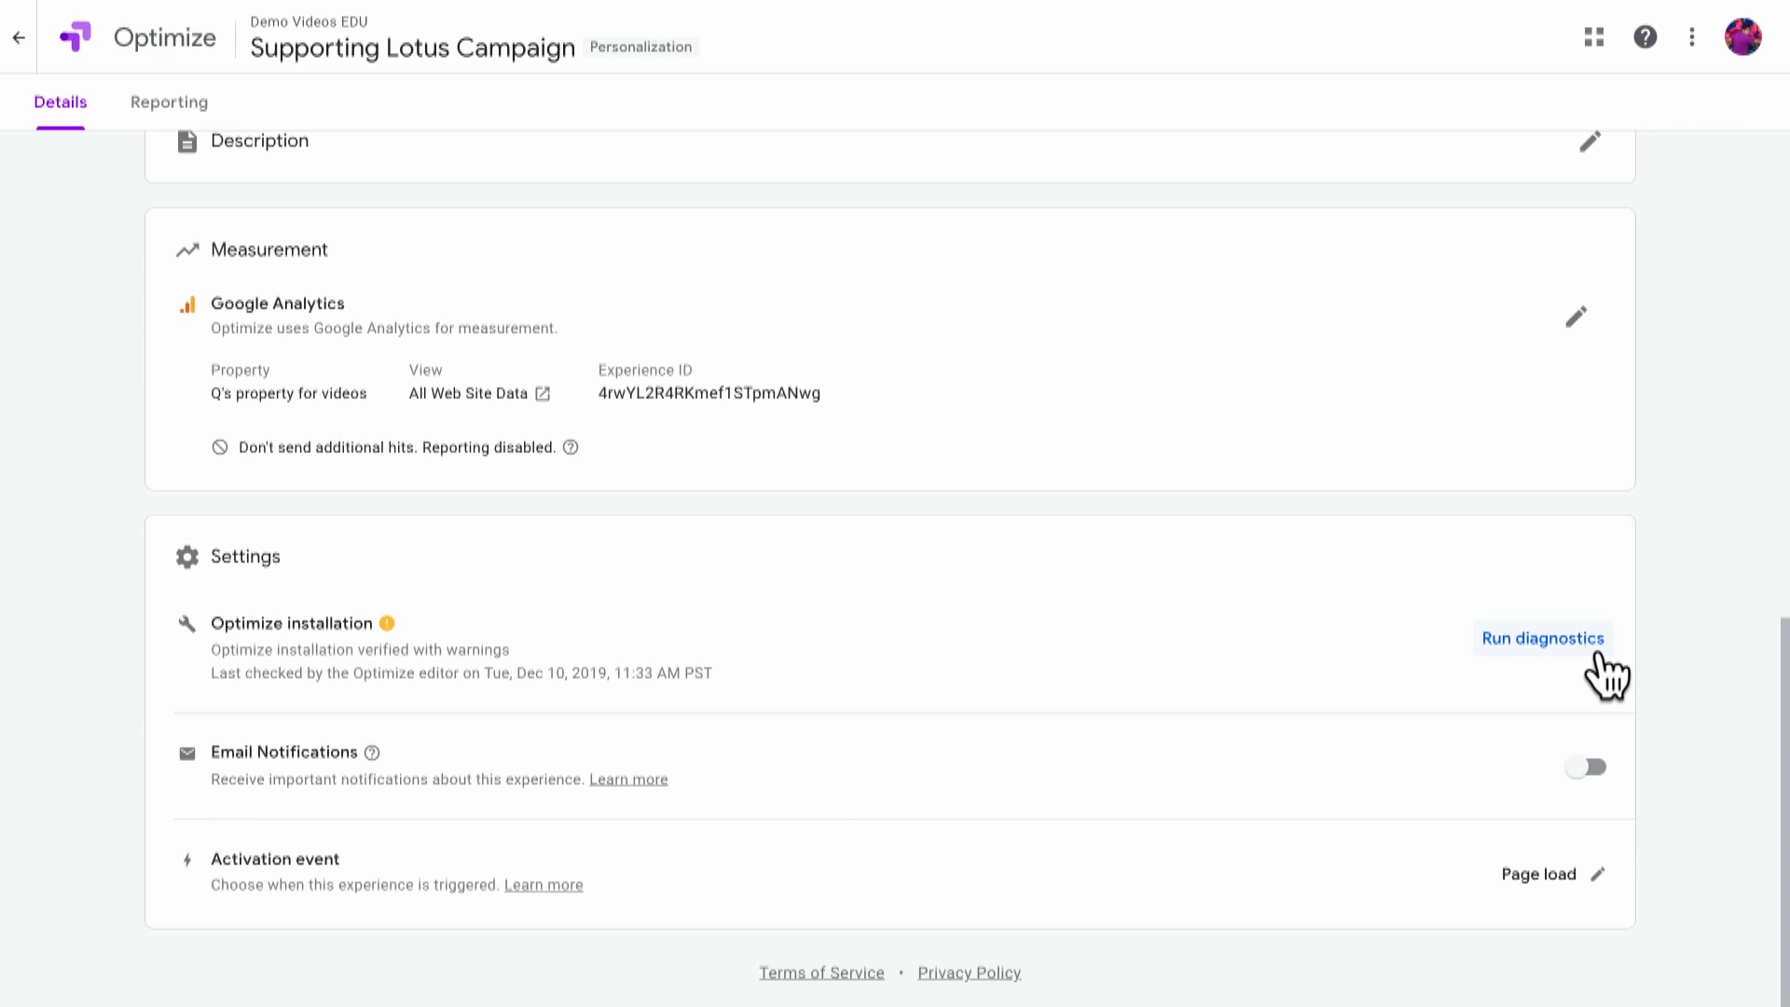
scroll(1605, 673, up, 10)
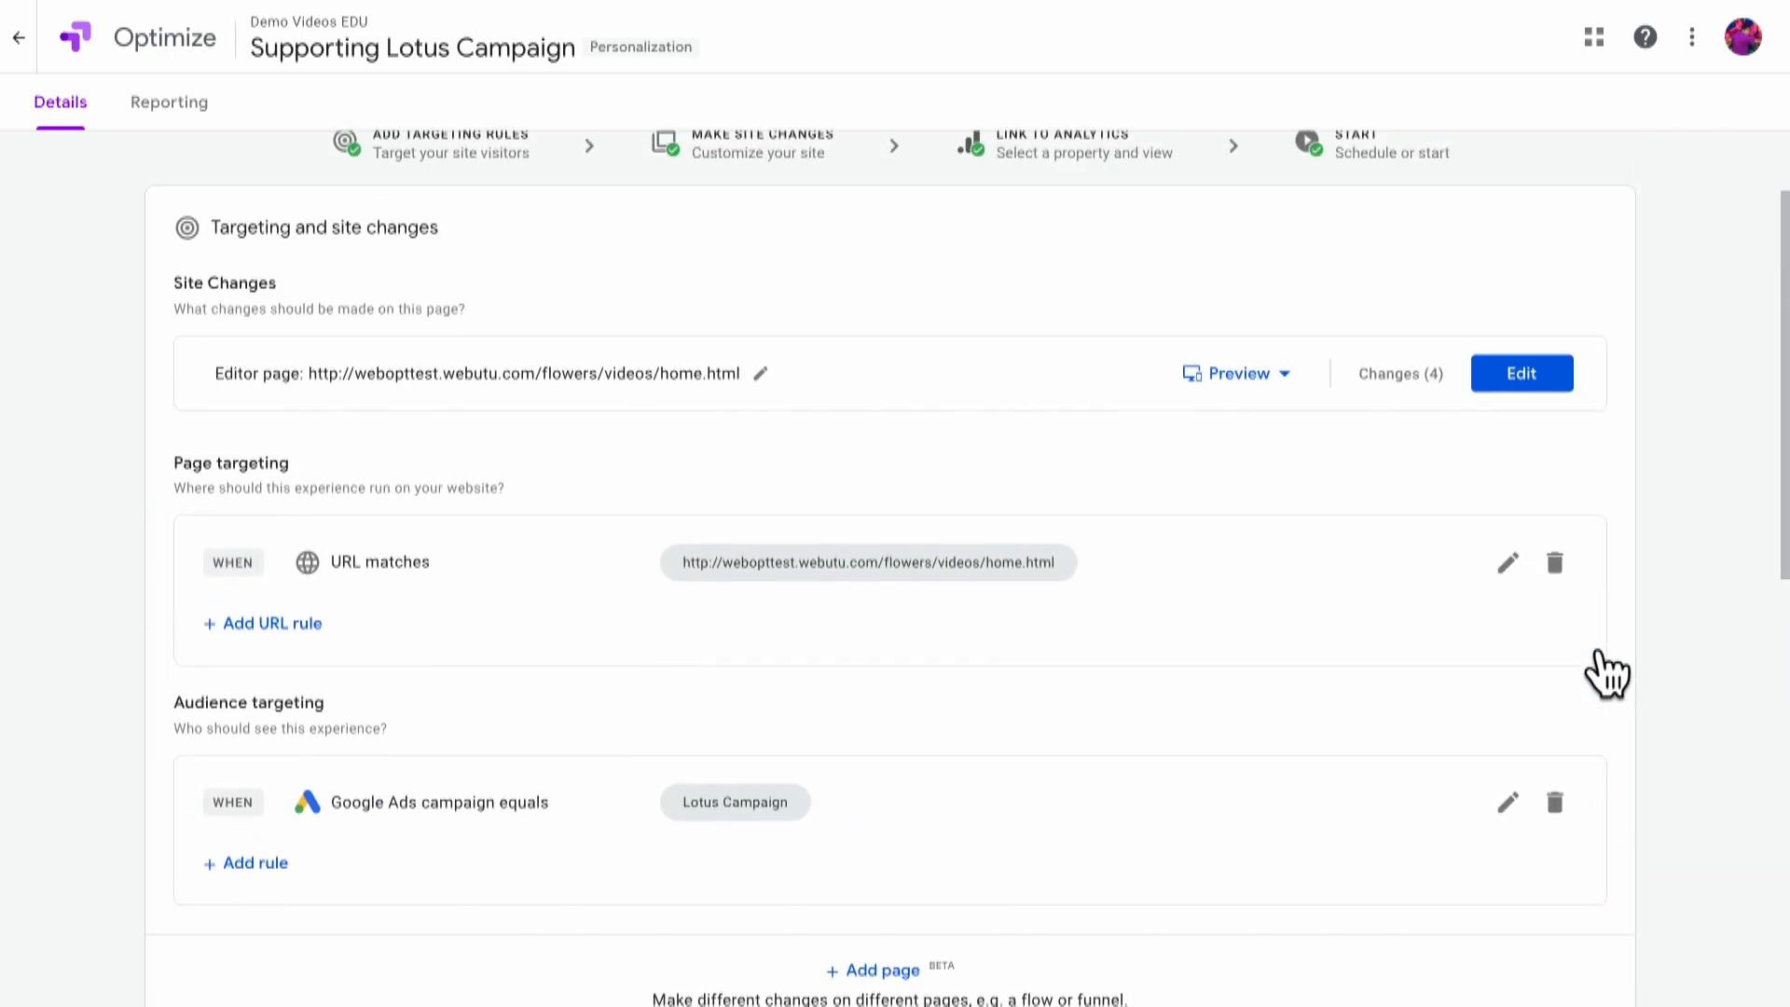
scroll(1605, 674, up, 1)
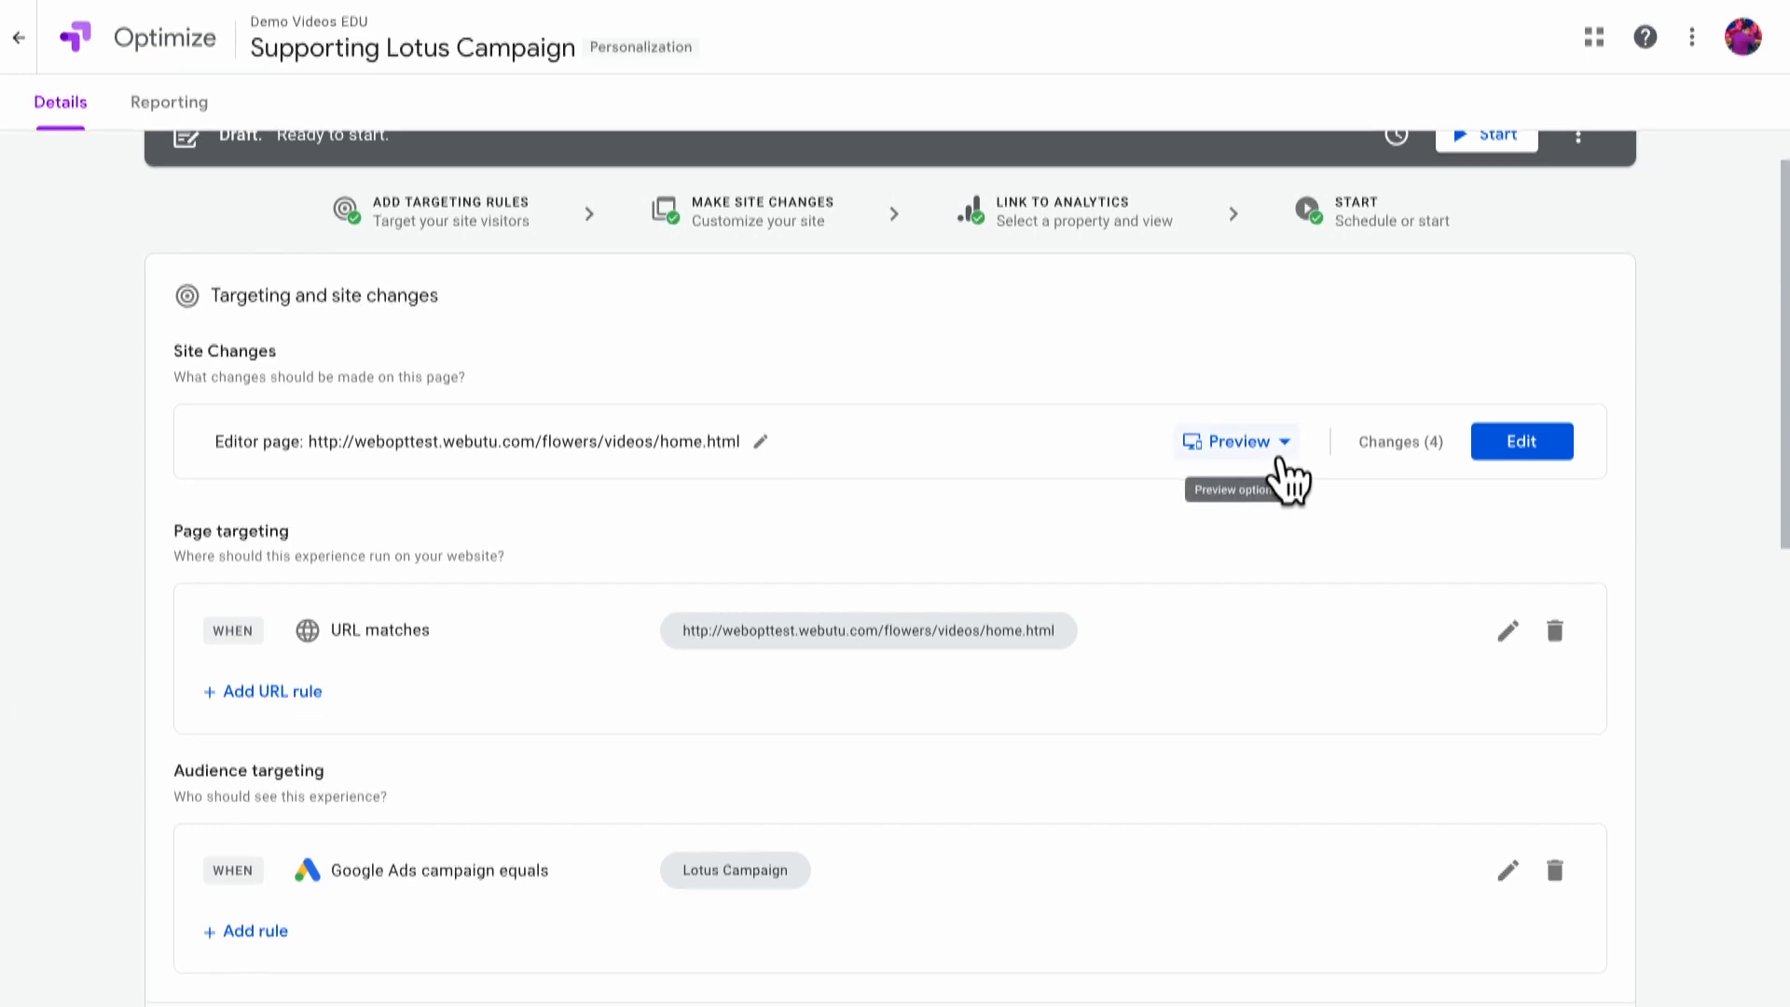
scroll(1289, 480, up, 1)
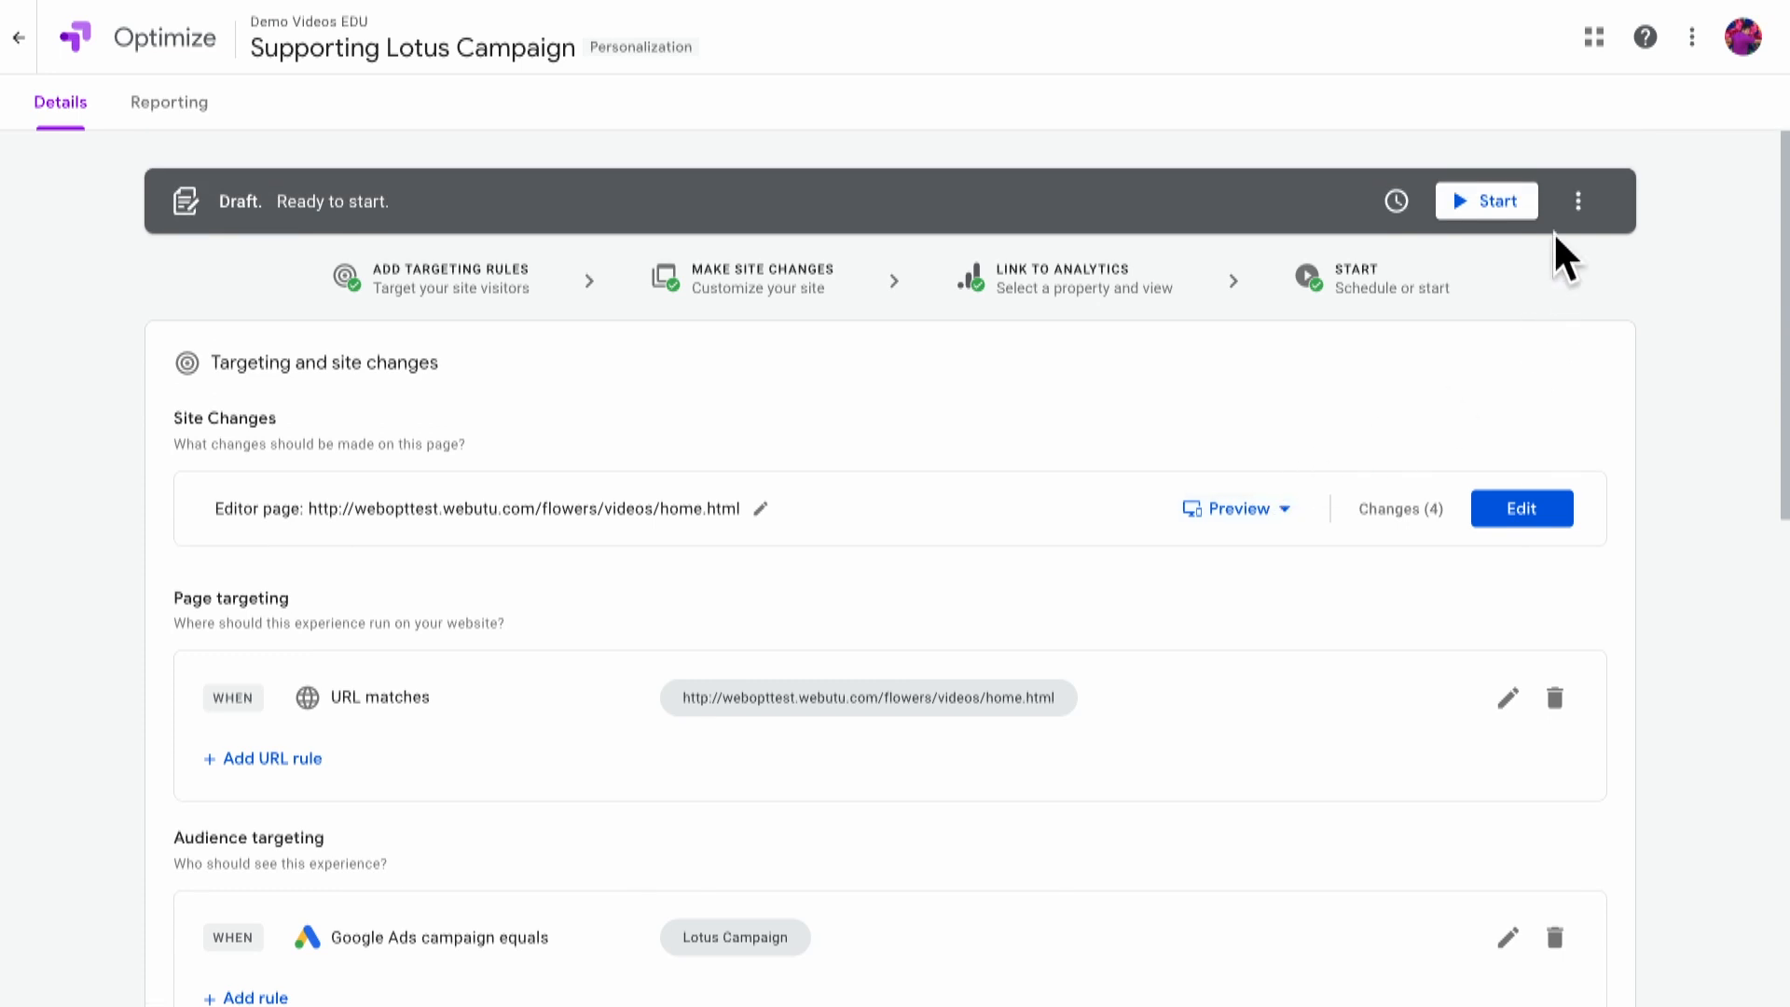